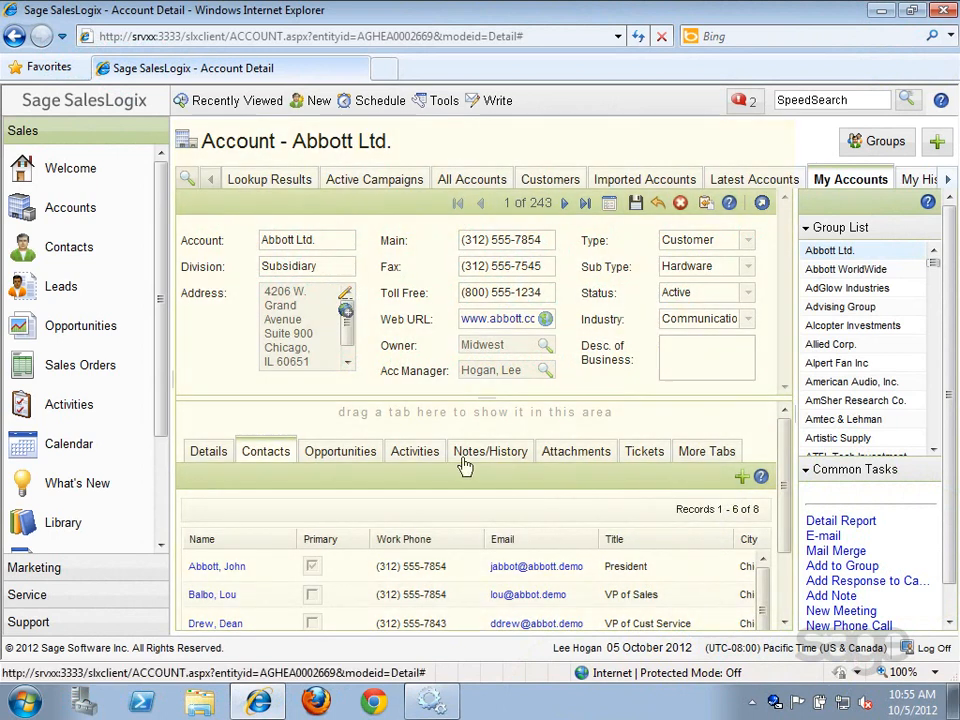
Switch to the My Accounts group tab while viewing the Abbott Ltd. account detail
left_click(833, 185)
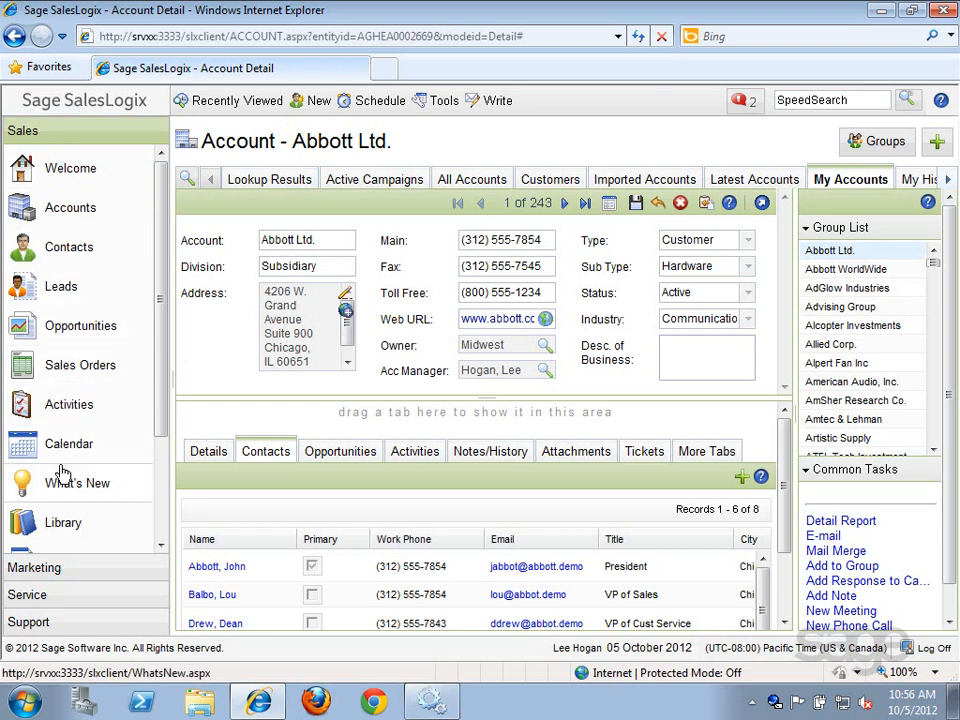
left_click(56, 569)
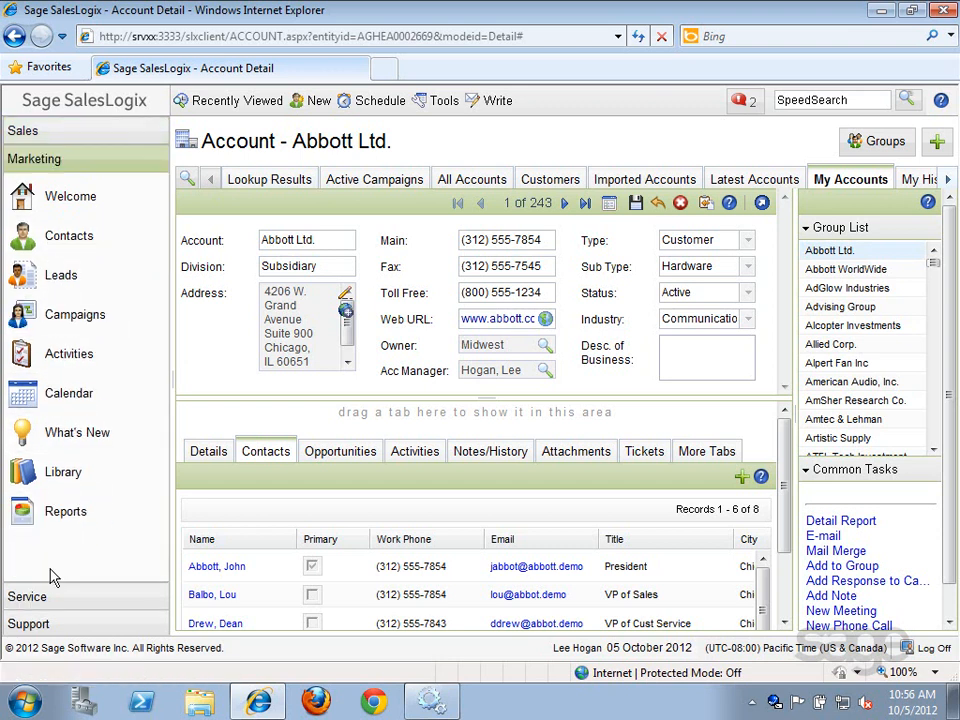
left_click(47, 598)
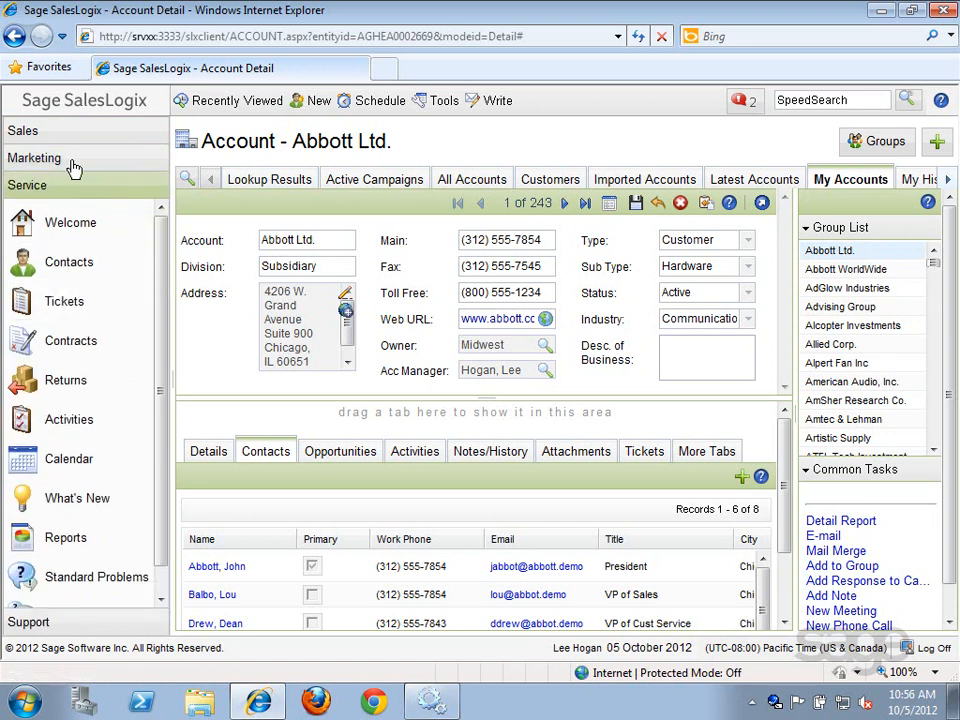
left_click(66, 625)
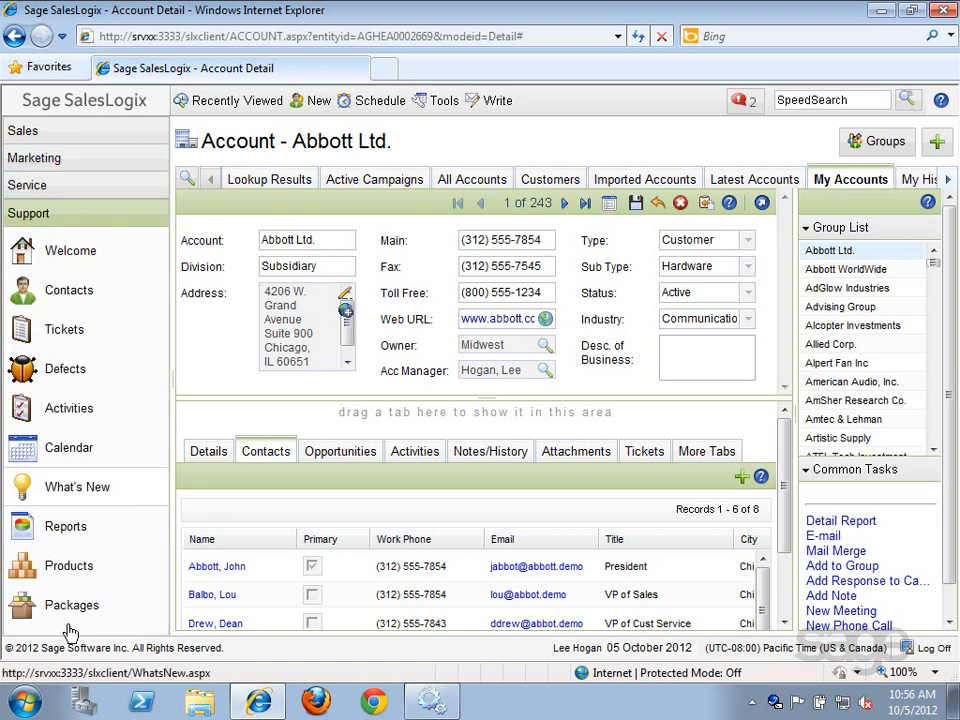
left_click(80, 133)
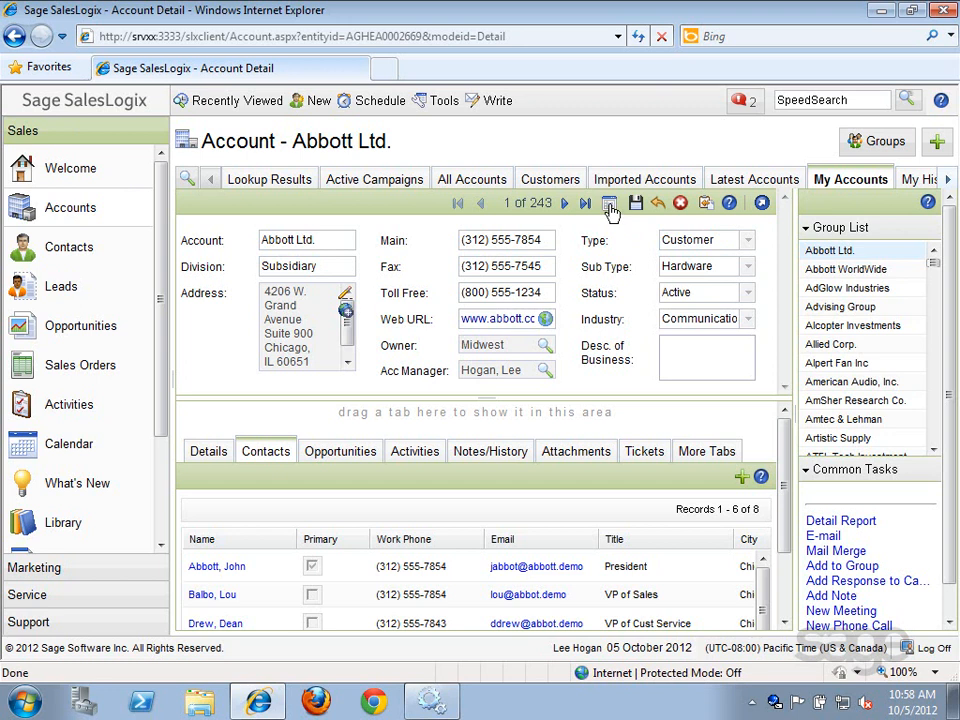
Show accounts in list view, limited to the Customers group of 87 accounts
left_click(610, 206)
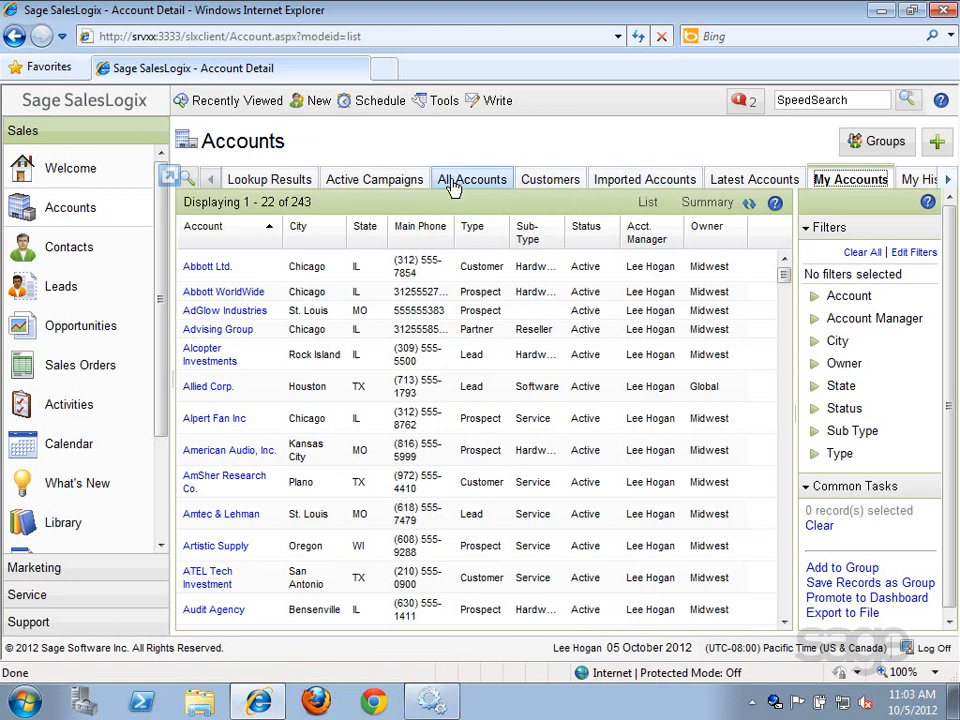
left_click(553, 180)
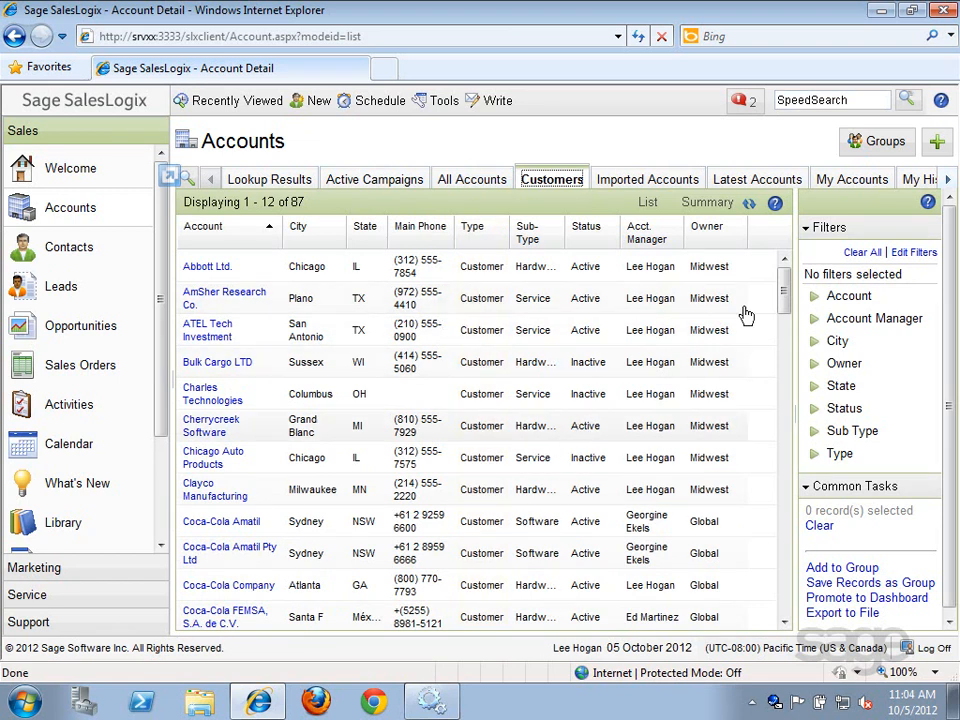
Sort the Customers list by City and widen the Main Phone column
left_click_drag(784, 290, 716, 349)
left_click(313, 236)
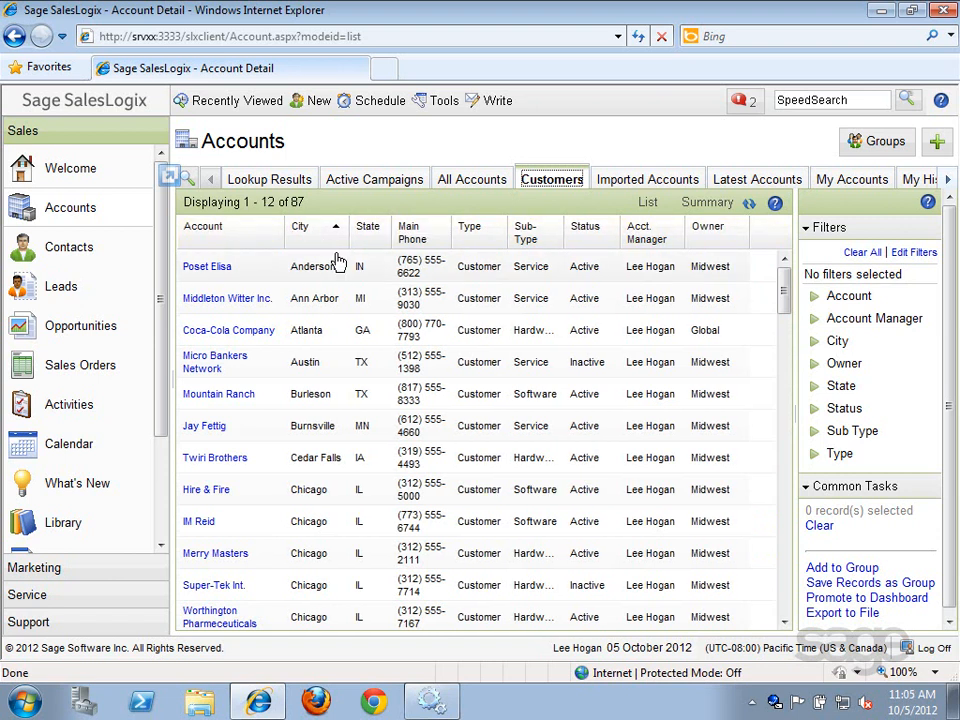
left_click_drag(451, 234, 491, 244)
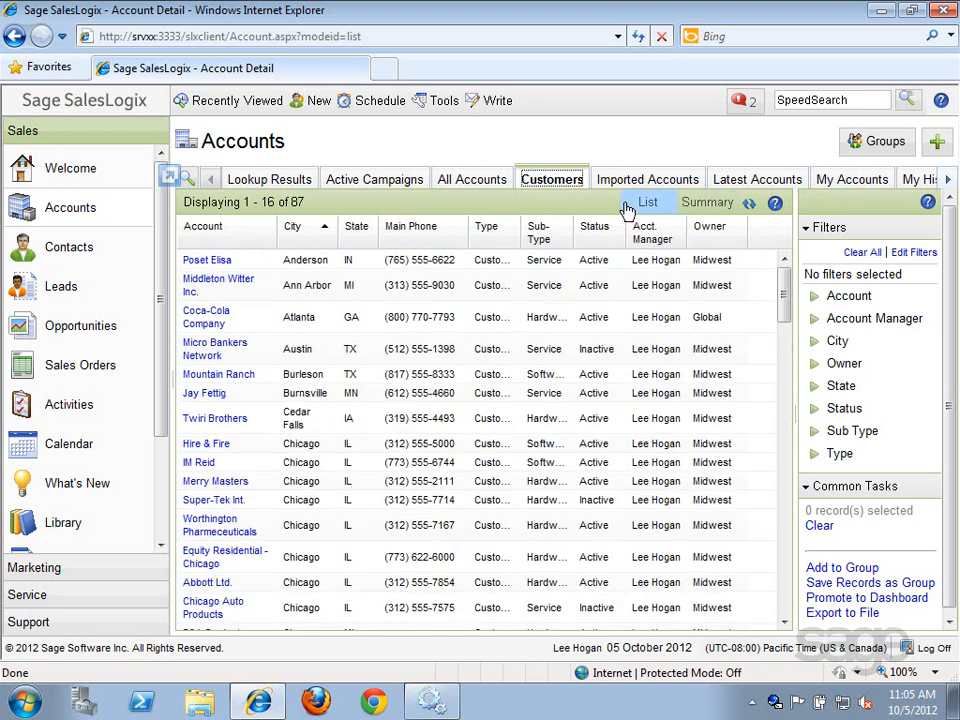
left_click(694, 208)
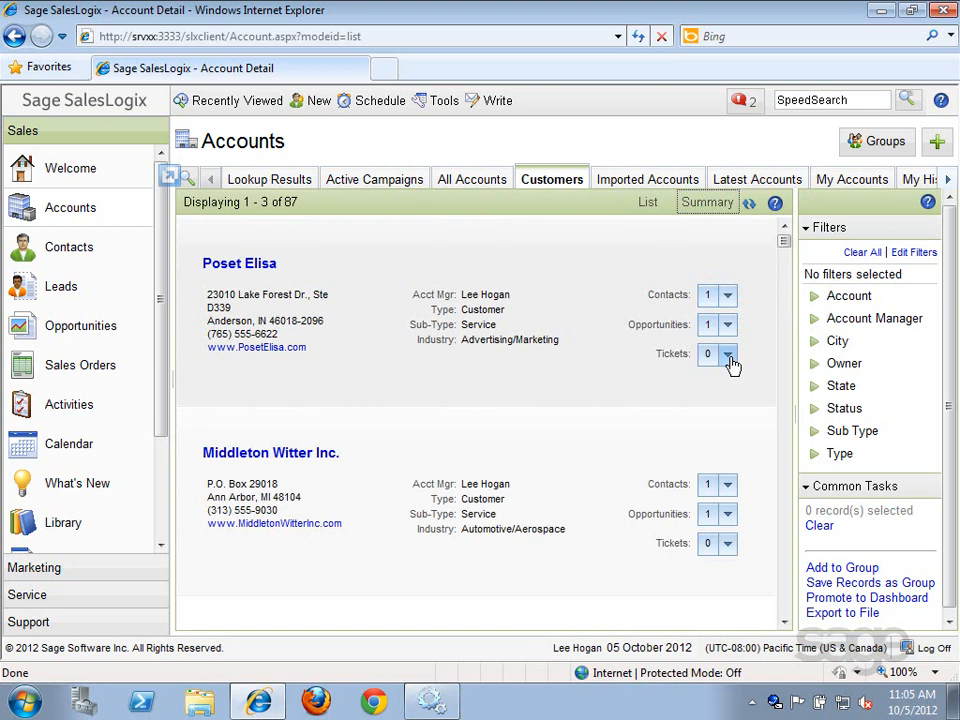
left_click(650, 206)
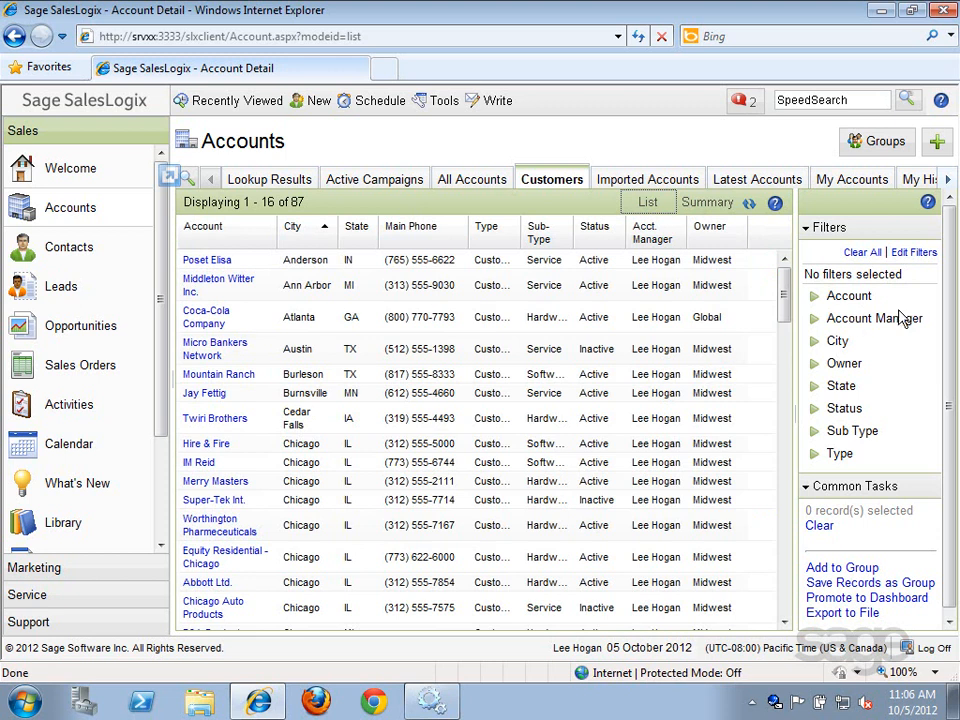
Filter the City field to Anderson and Dallas, leaving 6 customer accounts
left_click(815, 297)
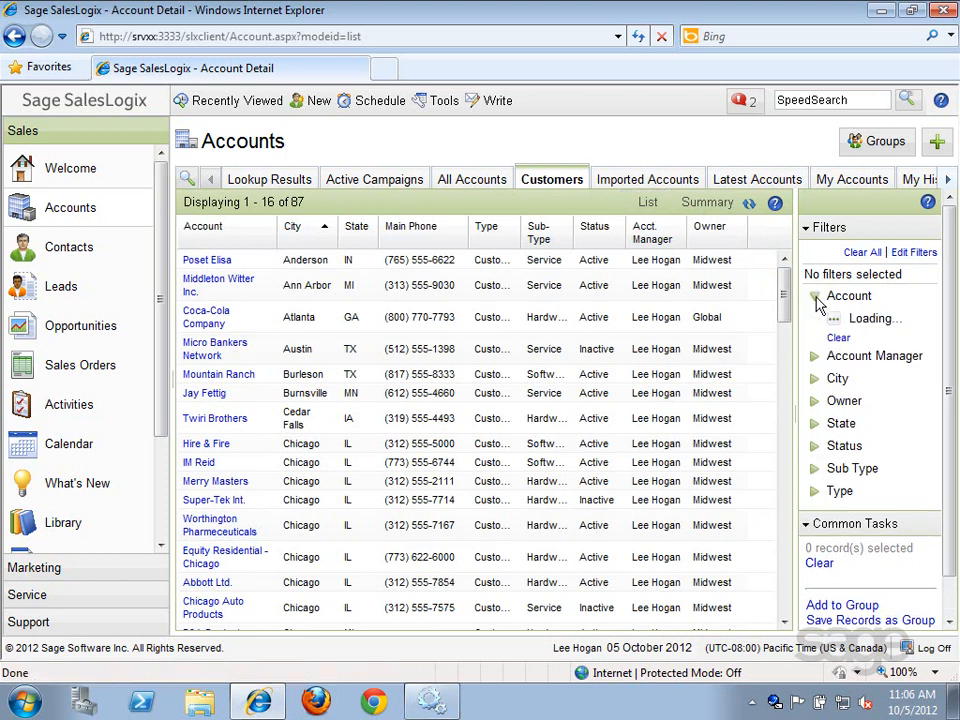
left_click(816, 297)
left_click(815, 341)
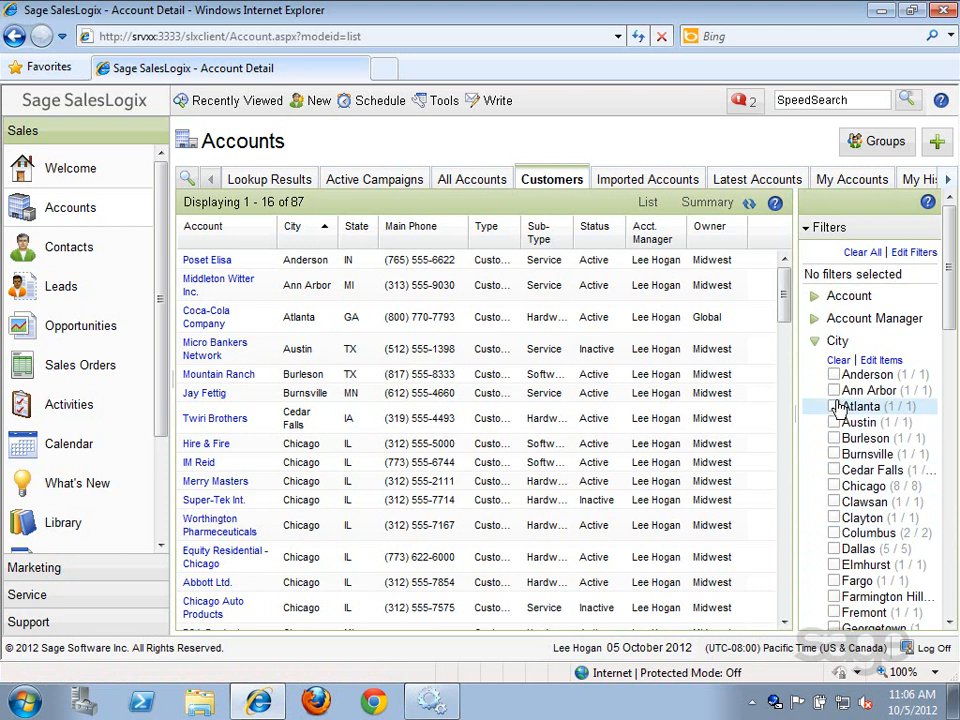
left_click(835, 375)
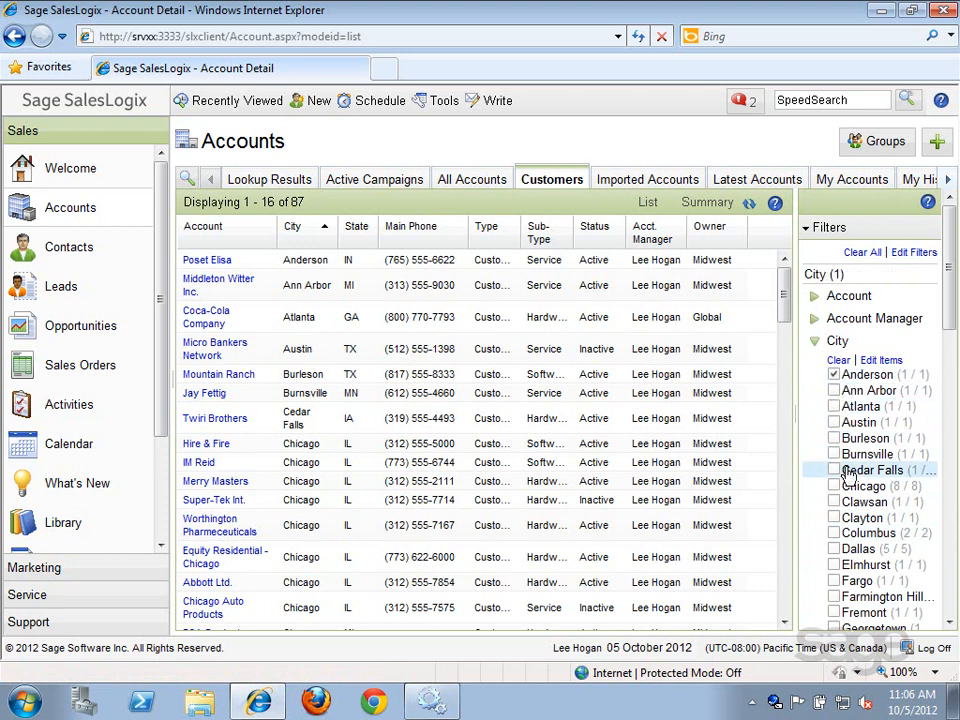
left_click(833, 549)
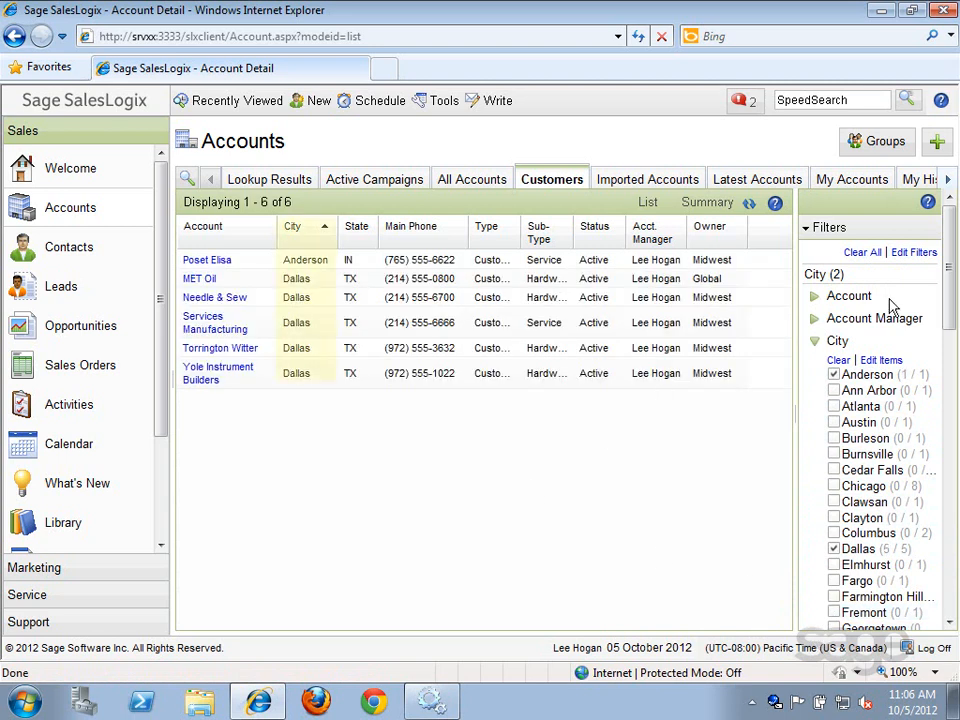
Search the city filter items for Chicago, cancel, then untick Anderson to leave 5 Dallas accounts
left_click(879, 362)
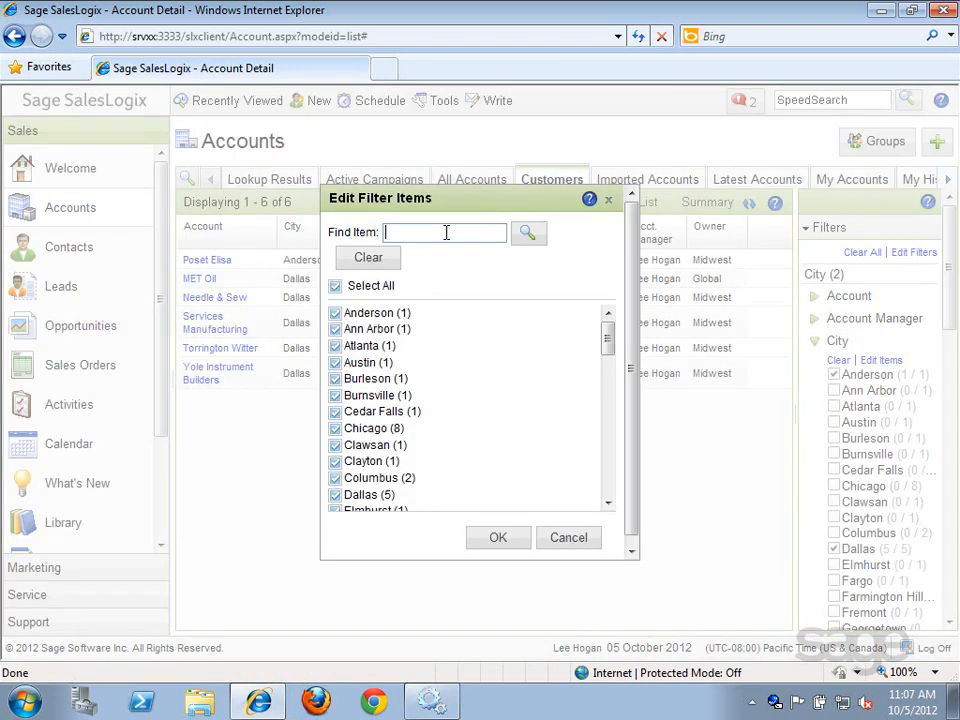
key("Return")
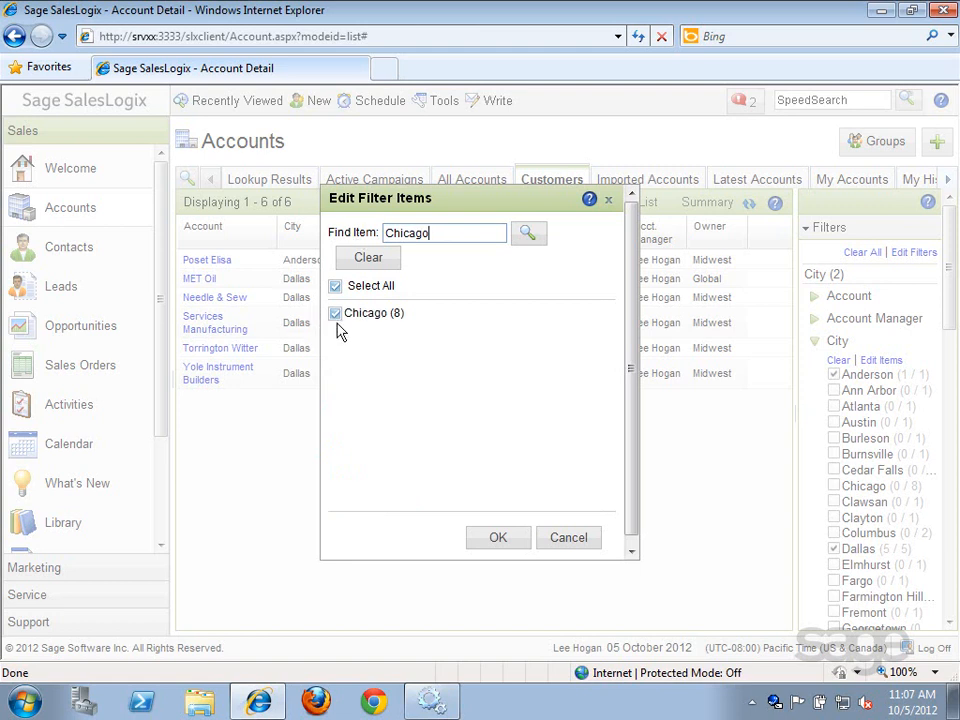
left_click(575, 541)
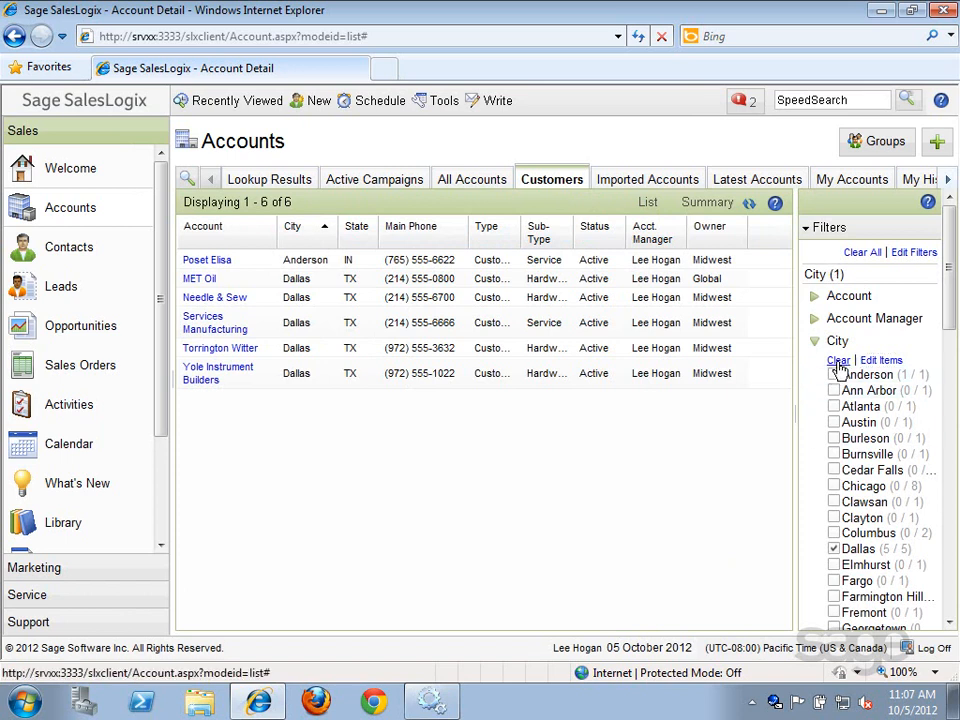
left_click(838, 364)
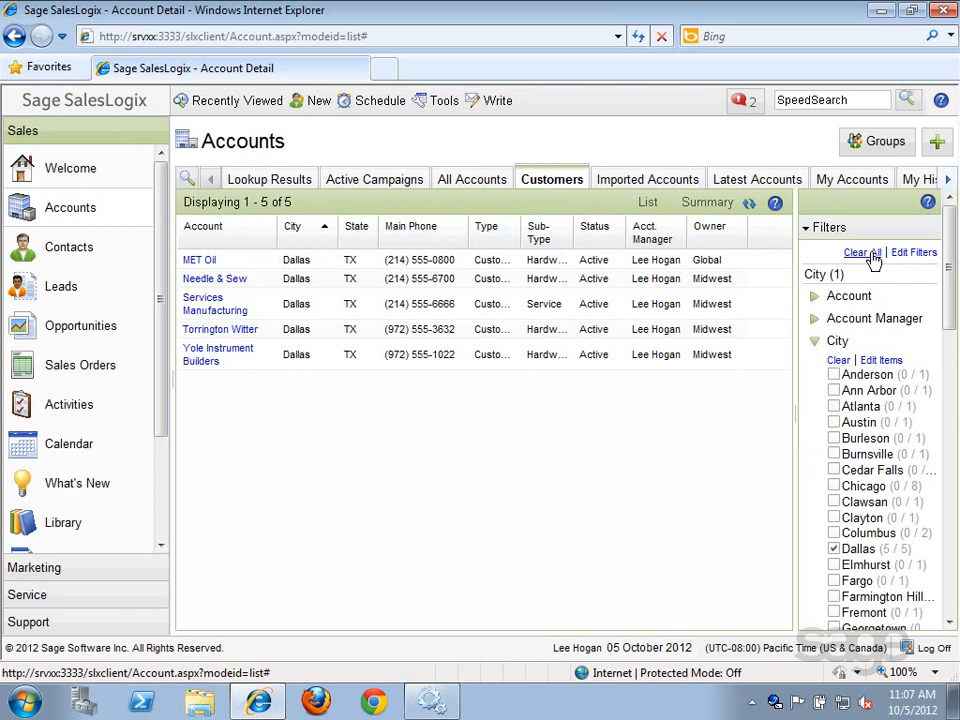
Expand the Account Manager filter, then switch to All Accounts and back to Customers to clear filters
left_click(815, 322)
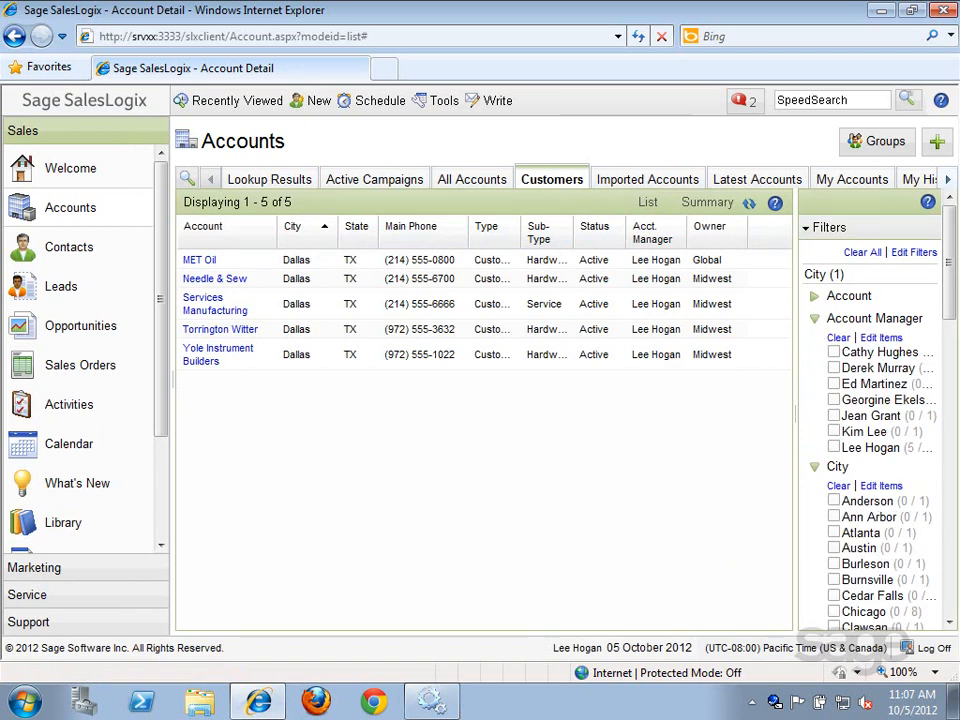
left_click(467, 183)
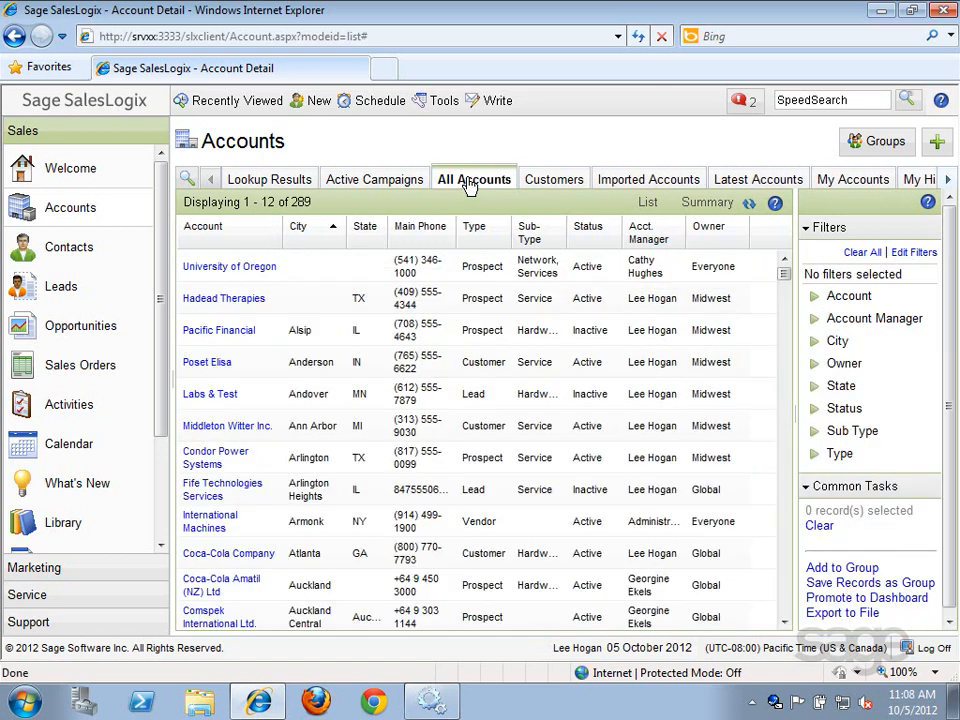
left_click(561, 187)
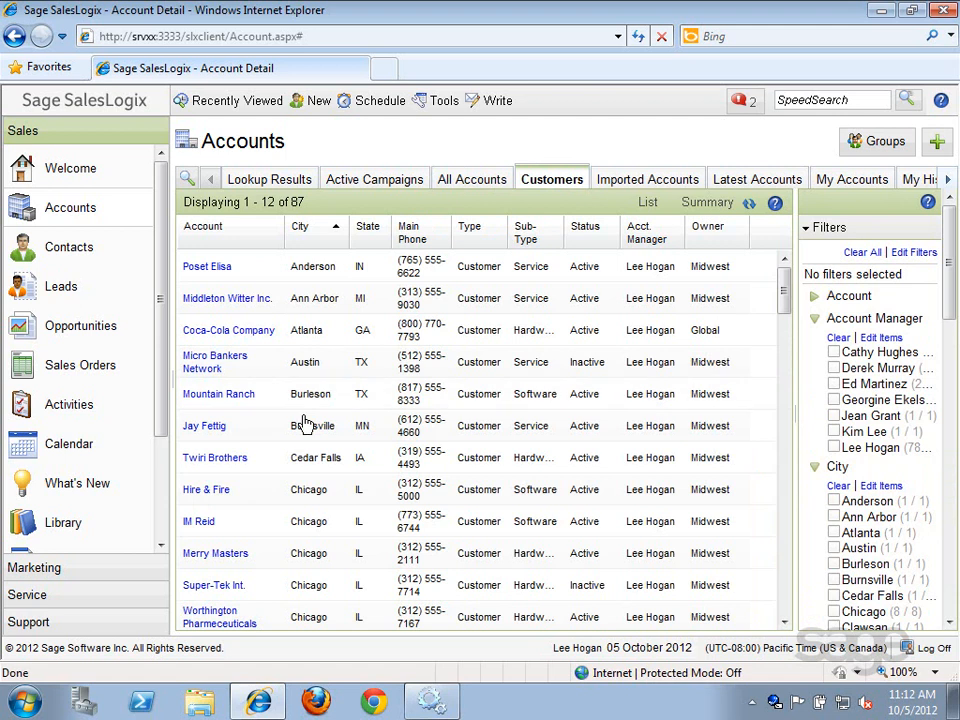
Multi-select Poset Elisa, Mountain Ranch and Hire & Fire and view their right-click actions
left_click(210, 268)
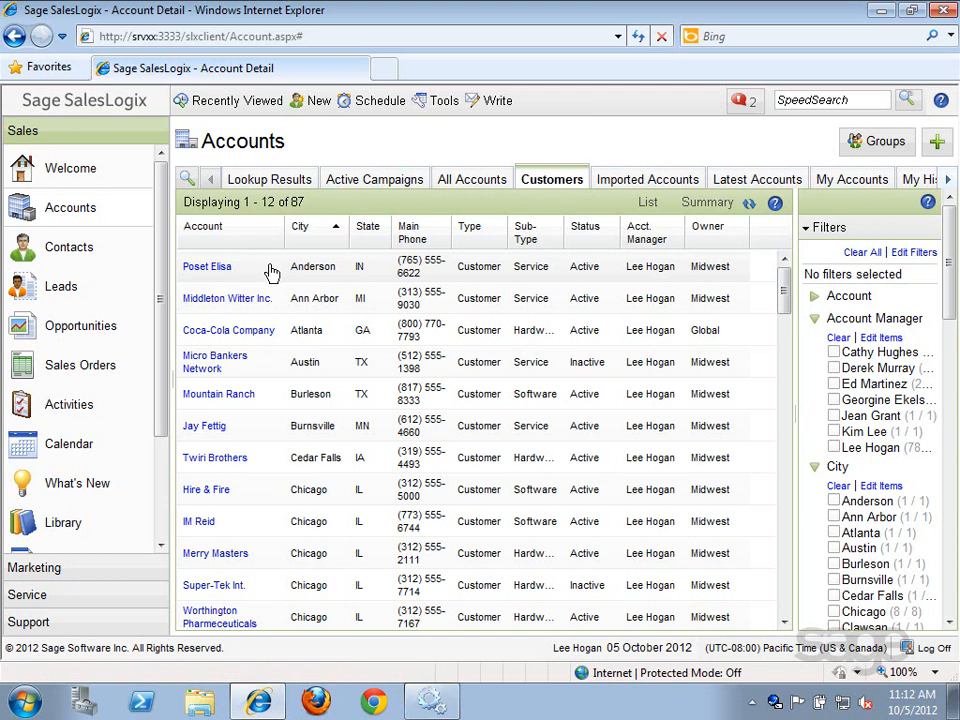
left_click(259, 398, "ctrl")
left_click(258, 491, "ctrl")
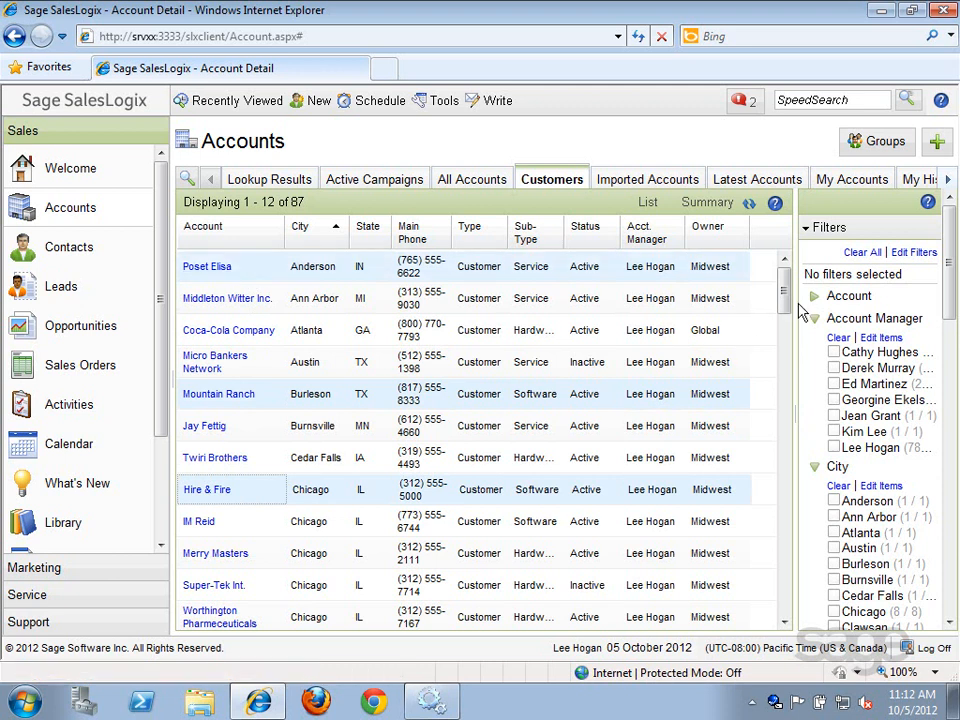
right_click(262, 266)
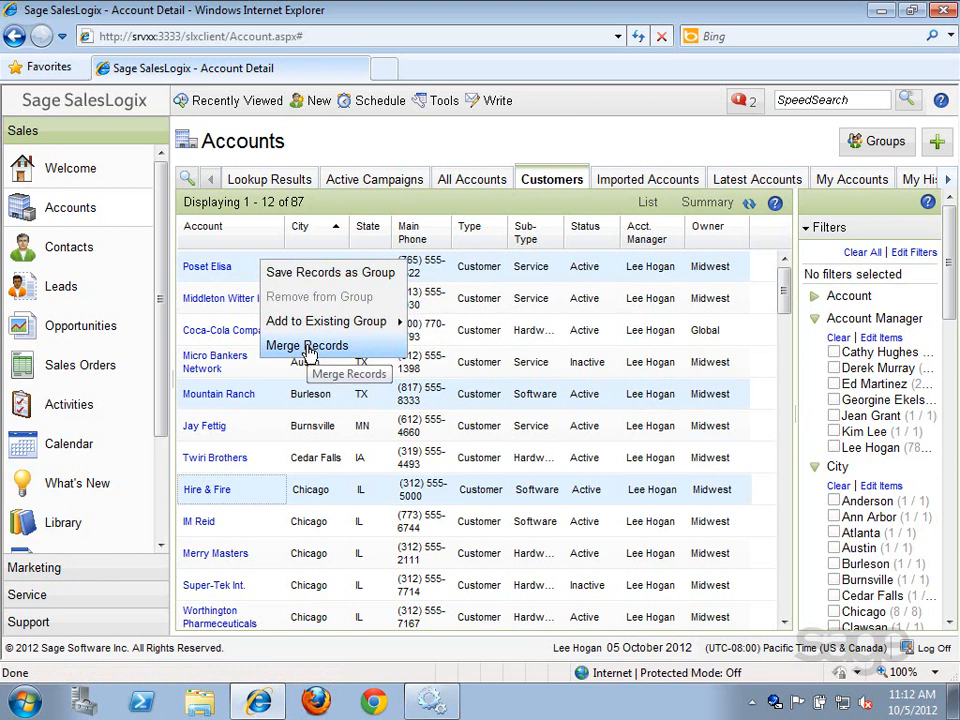
left_click_drag(955, 263, 953, 560)
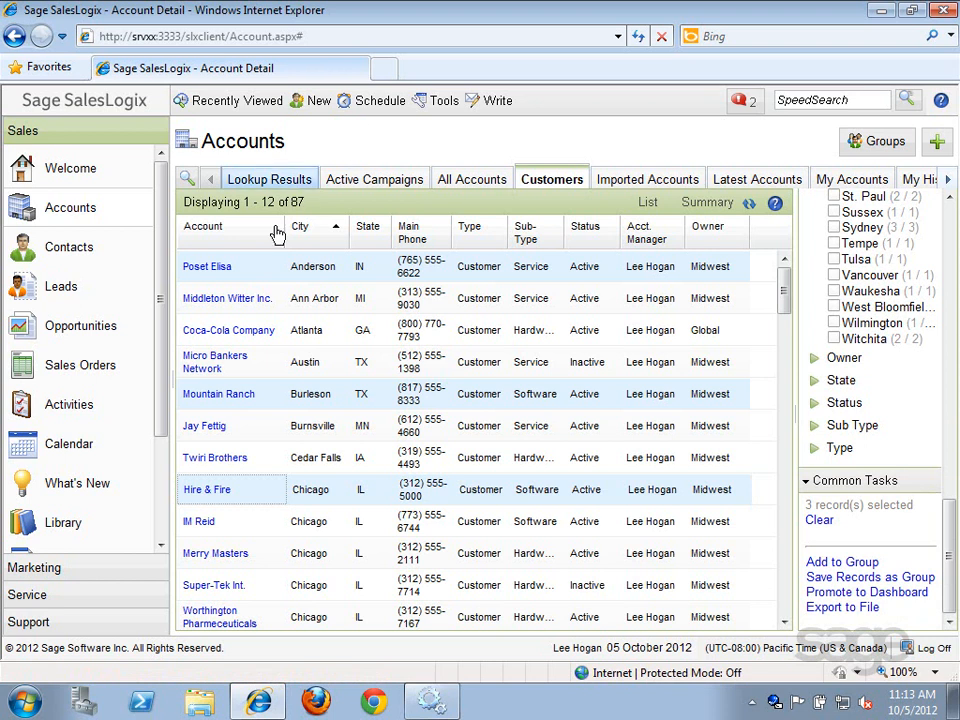
Enable 'Display List view check boxes' in Tools > Options and save the options
left_click(444, 102)
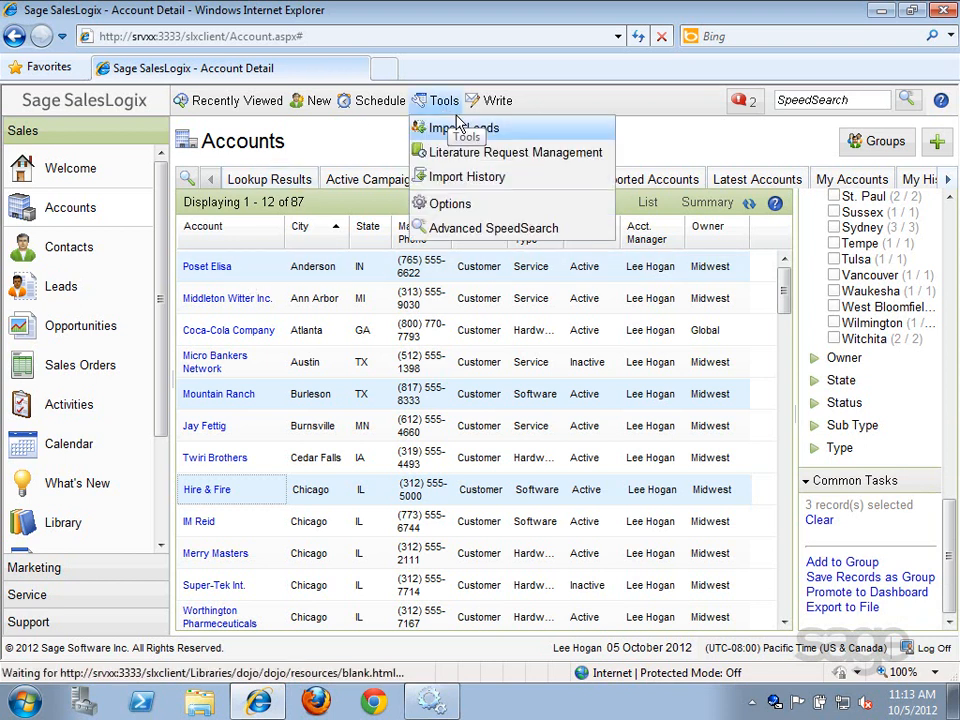
left_click(450, 204)
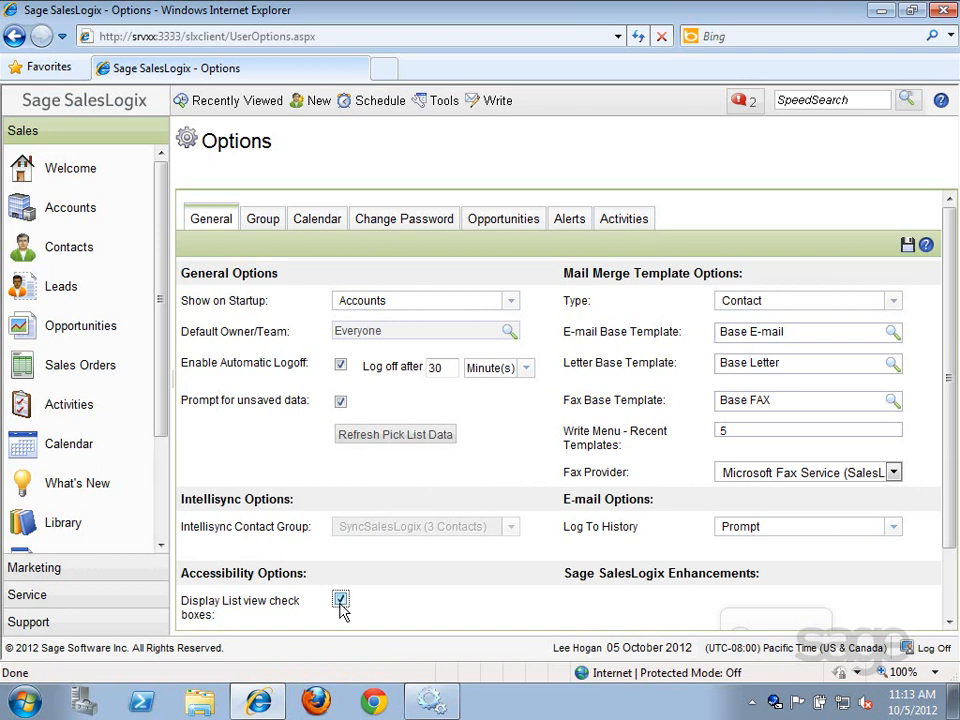
left_click(907, 246)
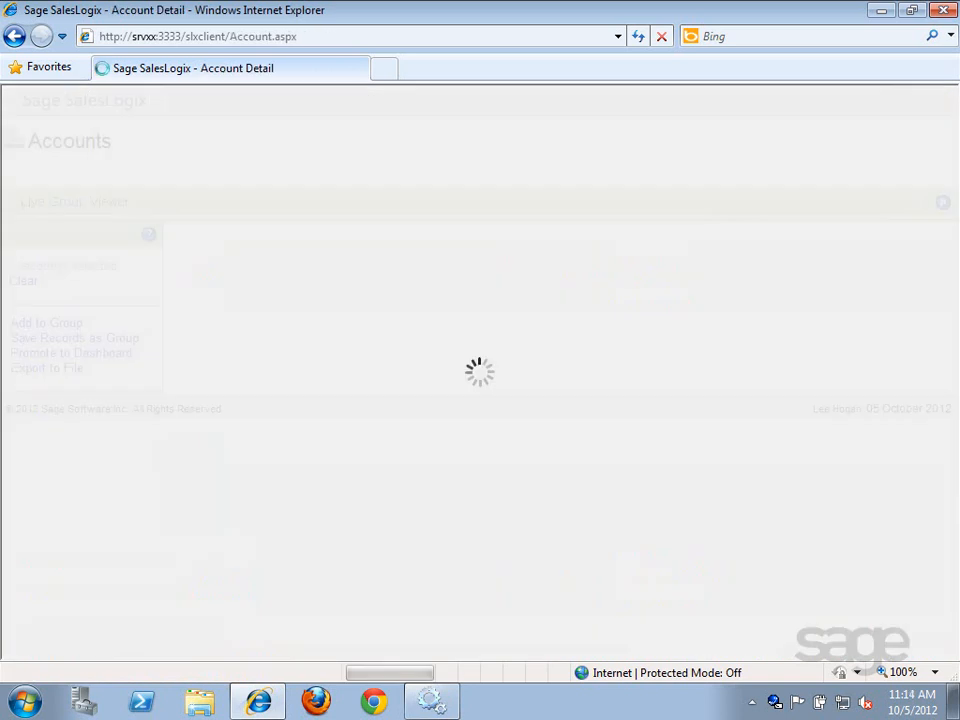
Log off, return to the logon page, and log back on with the user name
left_click(927, 650)
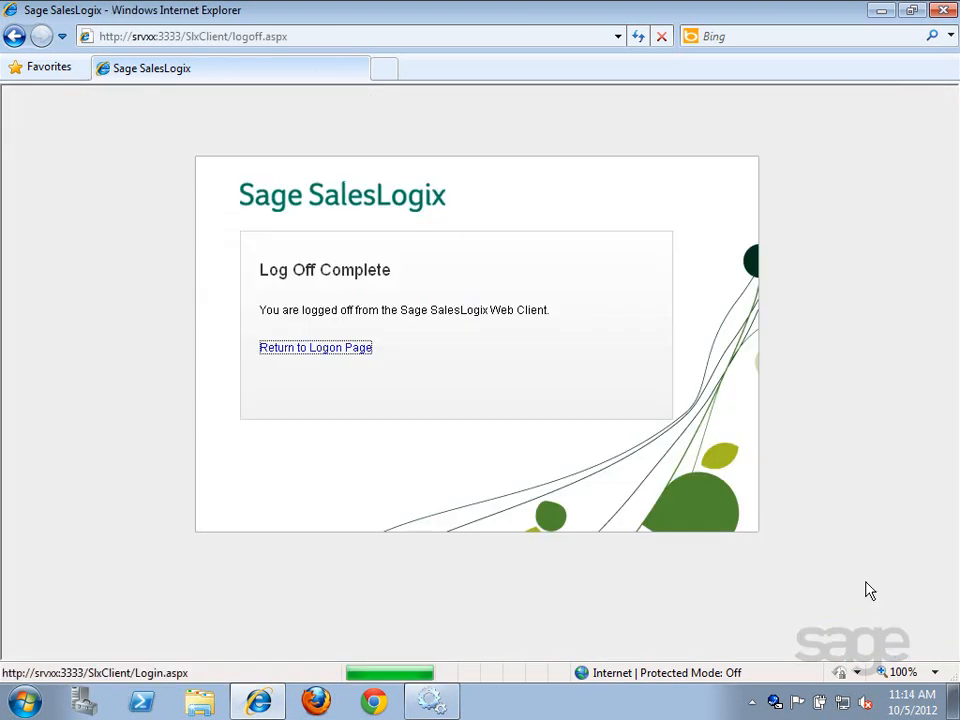
left_click(336, 350)
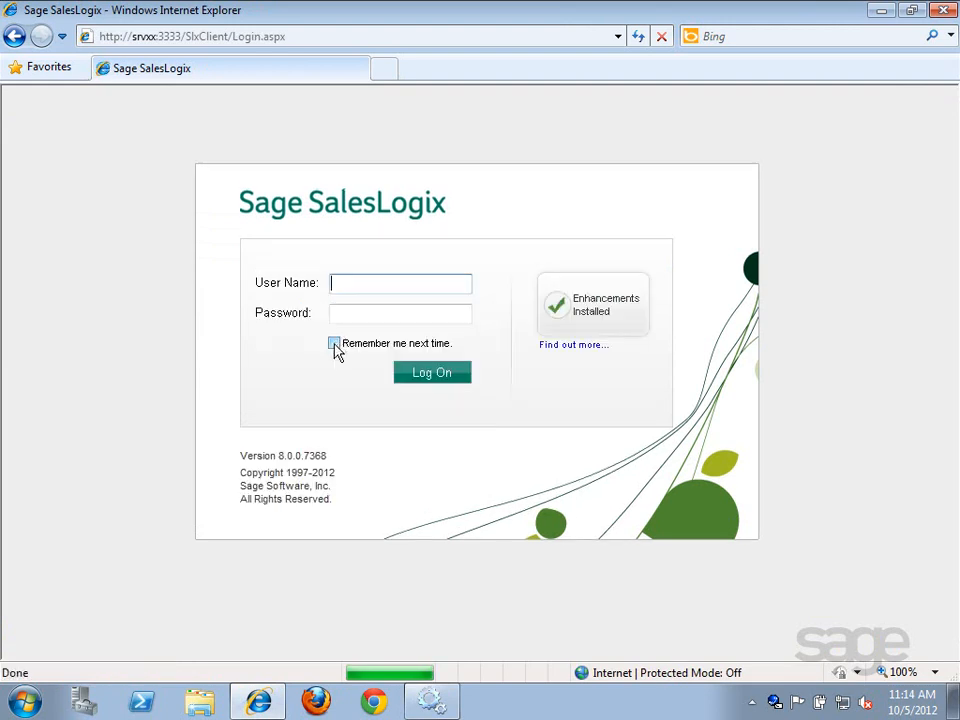
type("ee")
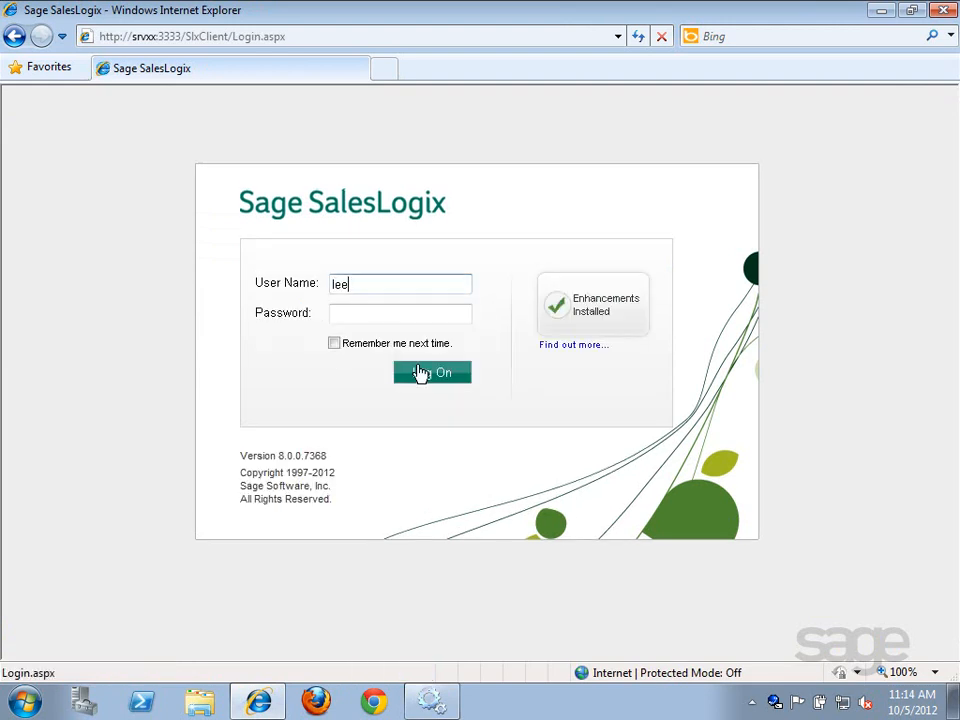
left_click(435, 381)
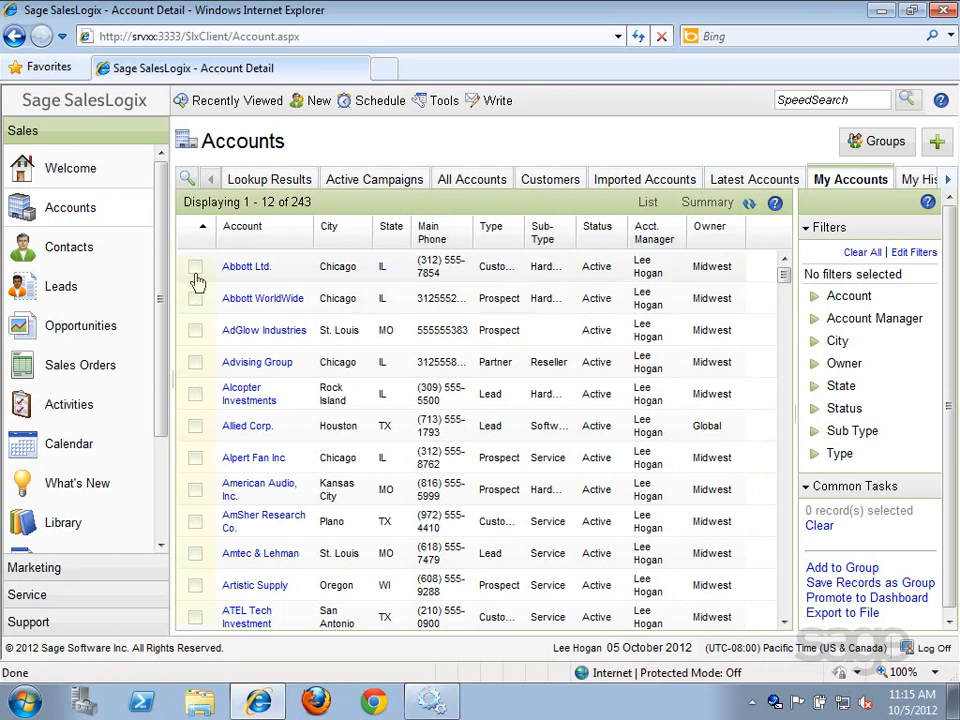
Tick Abbott Ltd., AdGlow Industries, Allied Corp. and Alpert Fan Inc, clear them, then open Abbott Ltd
left_click(196, 268)
left_click(195, 331)
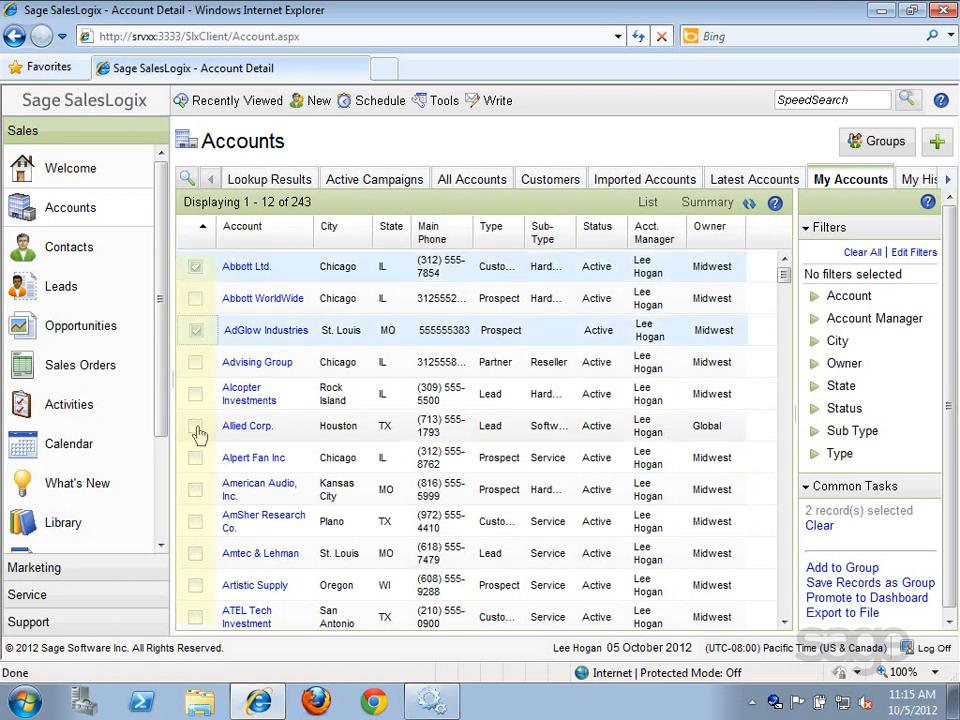
left_click(196, 427)
left_click(197, 460)
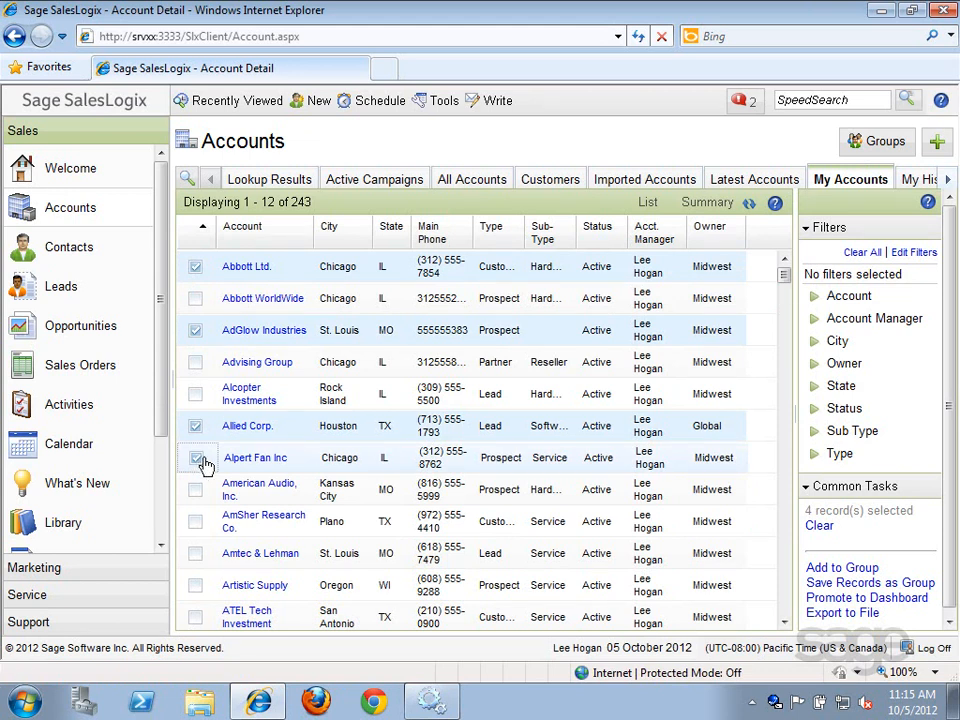
left_click(819, 527)
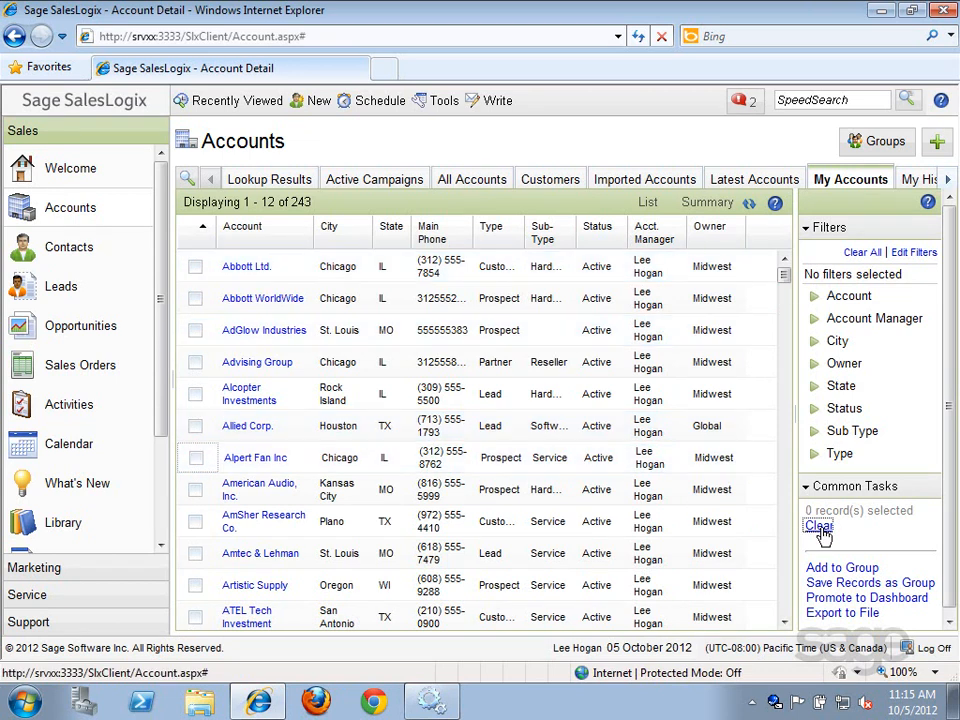
left_click(257, 268)
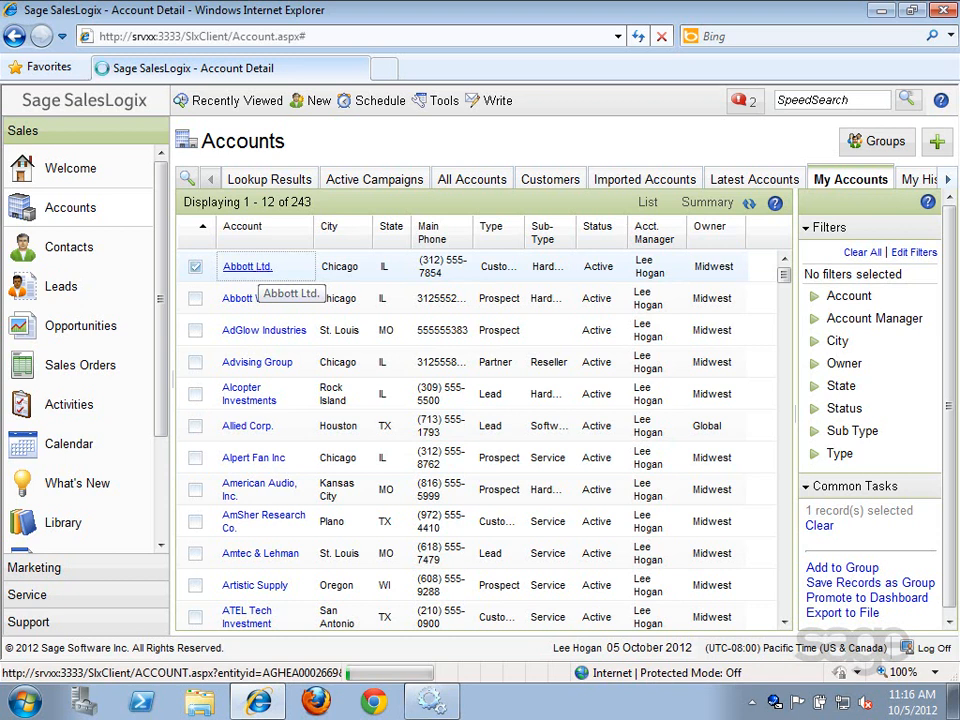
left_click(248, 111)
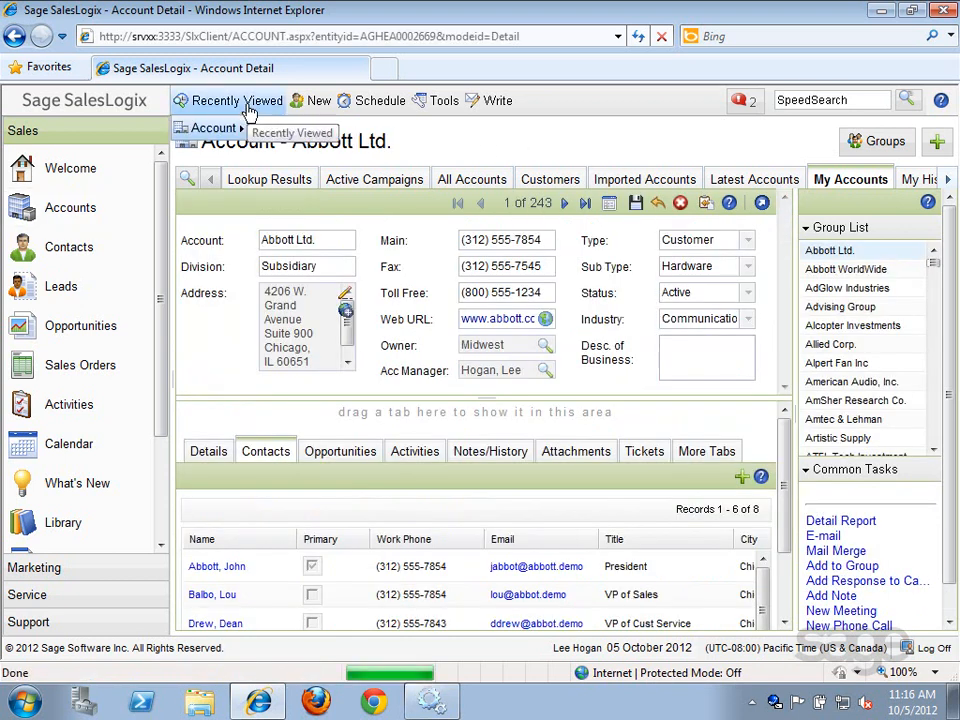
mouse_move(216, 129)
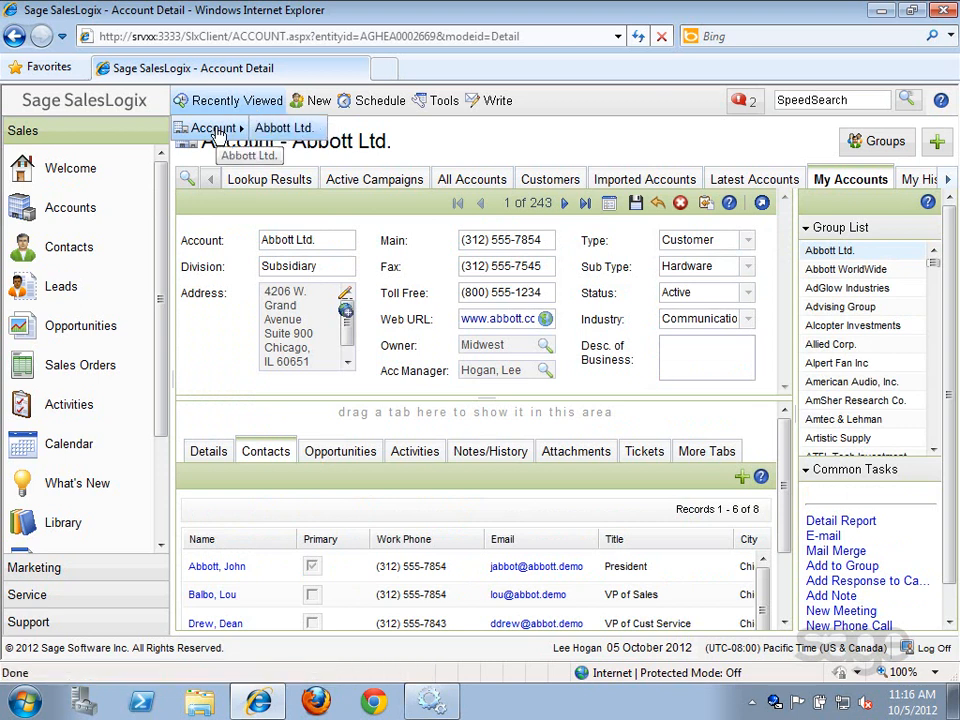
left_click(290, 133)
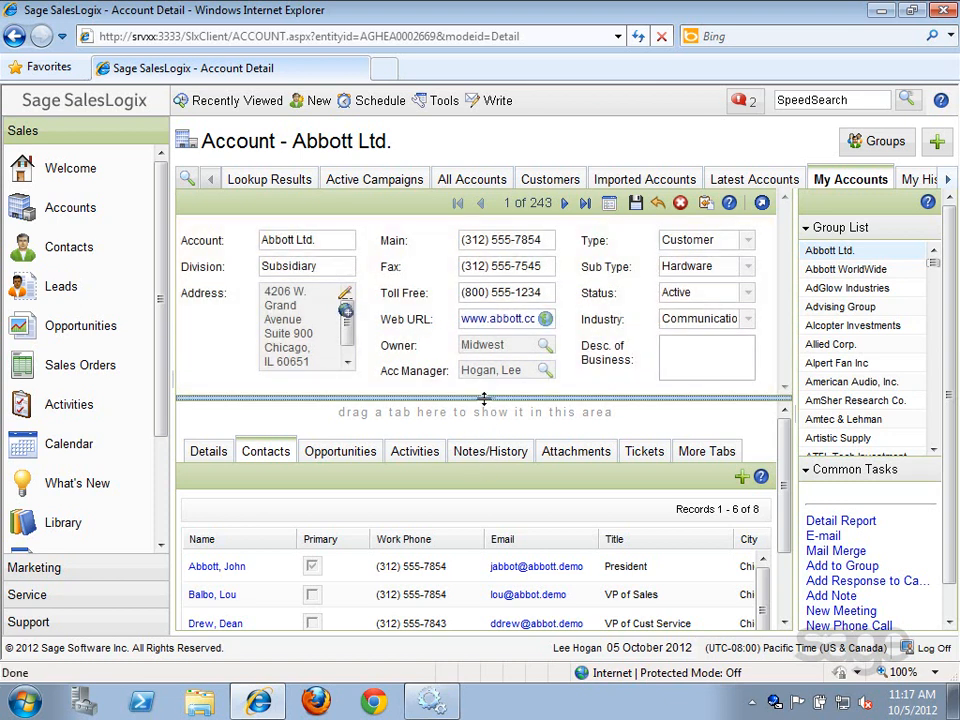
mouse_move(484, 398)
left_mouse_down()
mouse_move(471, 514)
mouse_move(491, 398)
left_mouse_up()
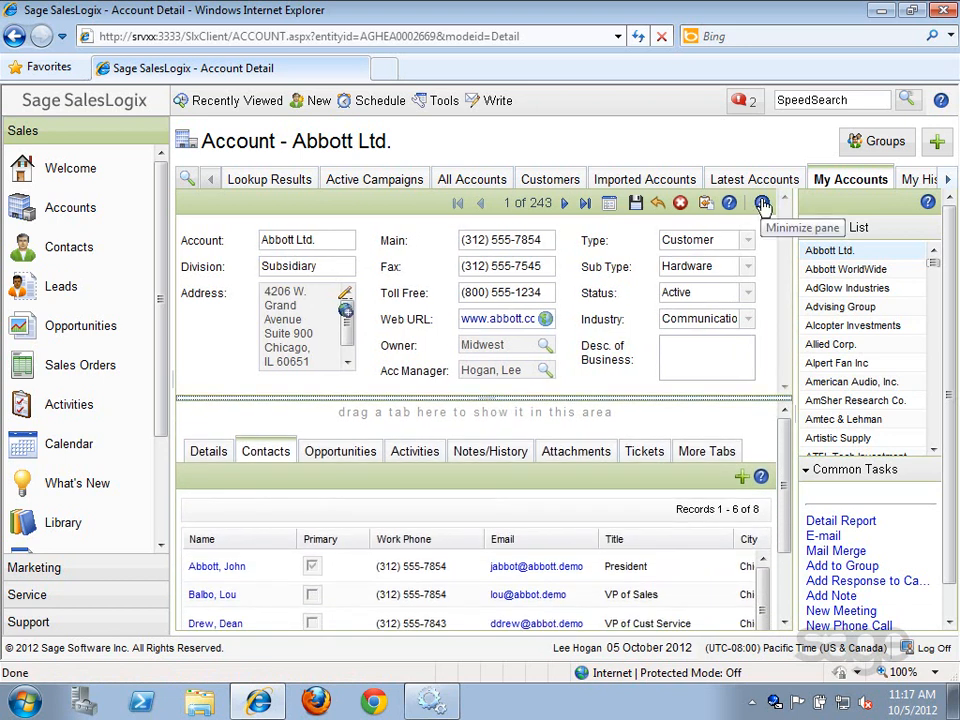
left_click(762, 203)
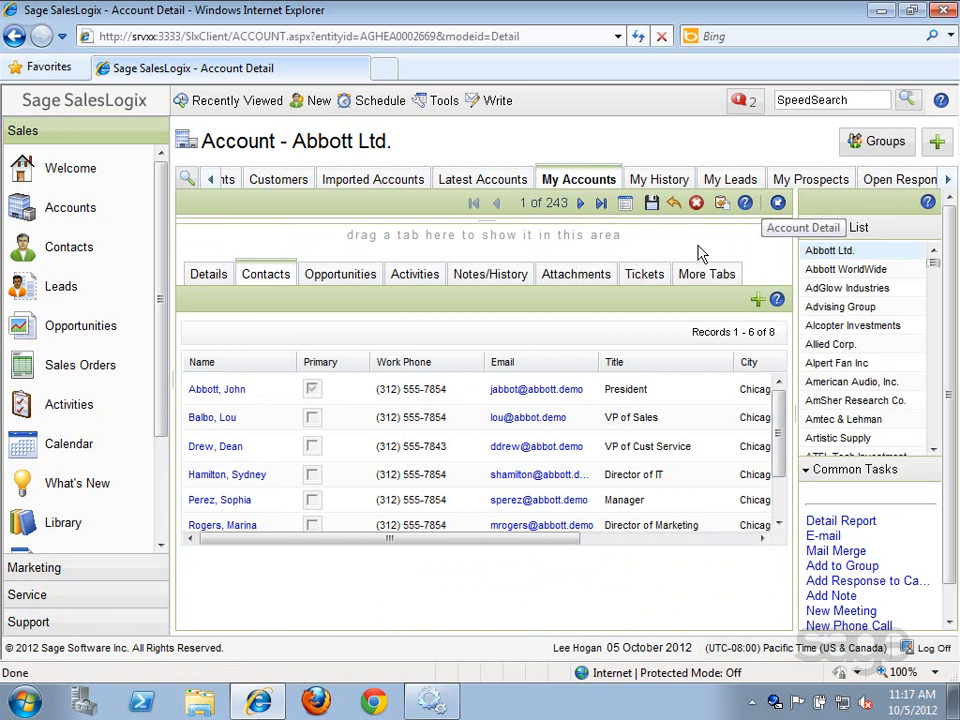
left_click(778, 205)
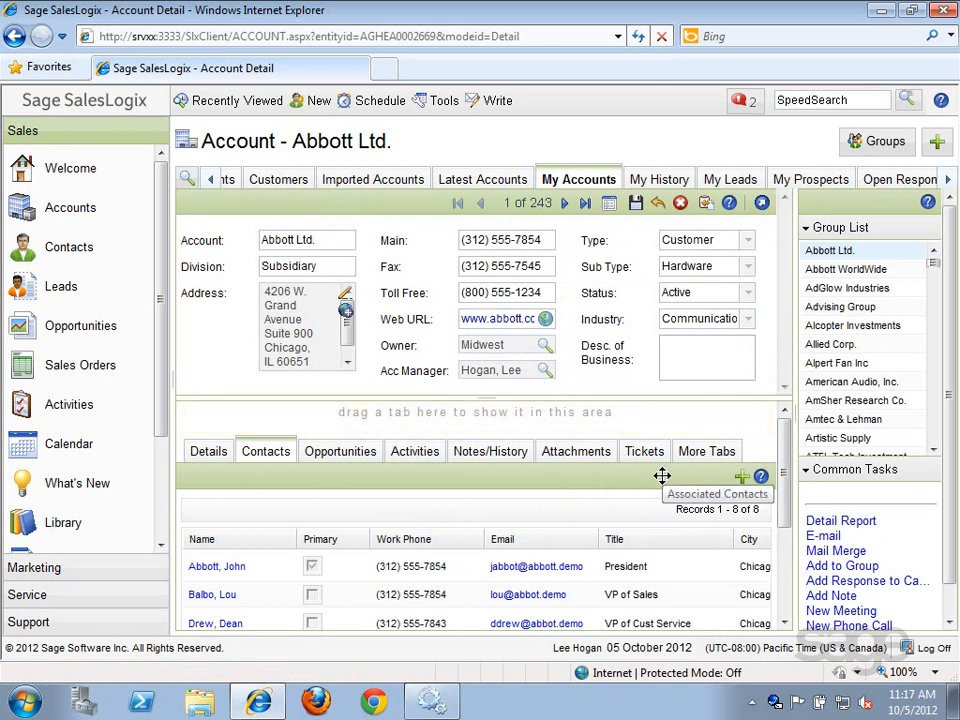
Move the Contacts and Assets tabs into Abbott Ltd.'s main tab row, listing 121 assets
left_click_drag(344, 440, 440, 413)
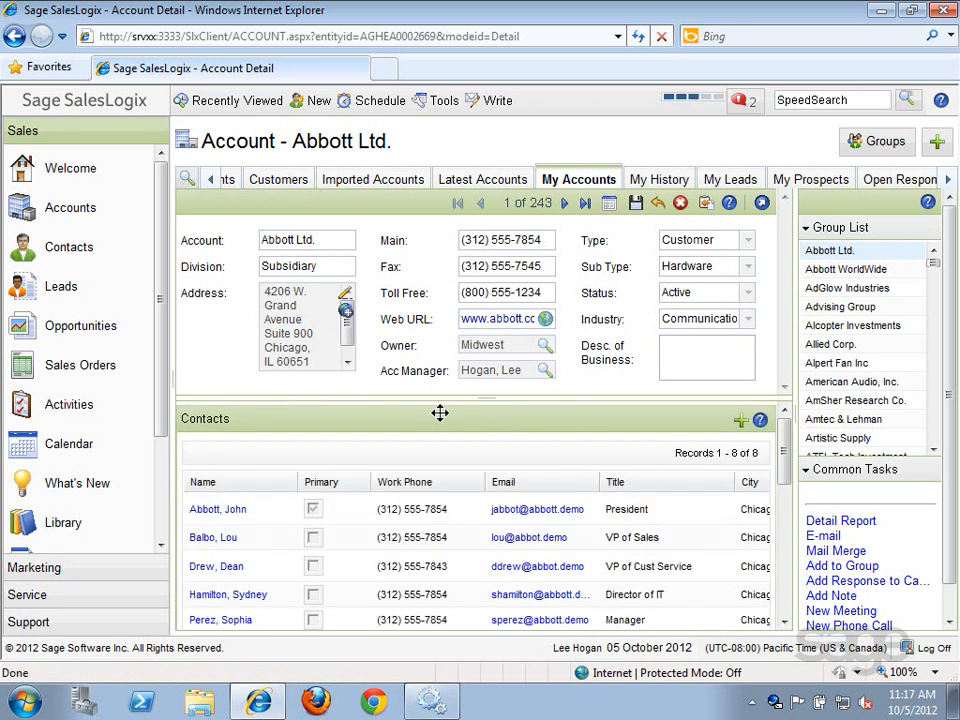
left_click_drag(784, 452, 770, 558)
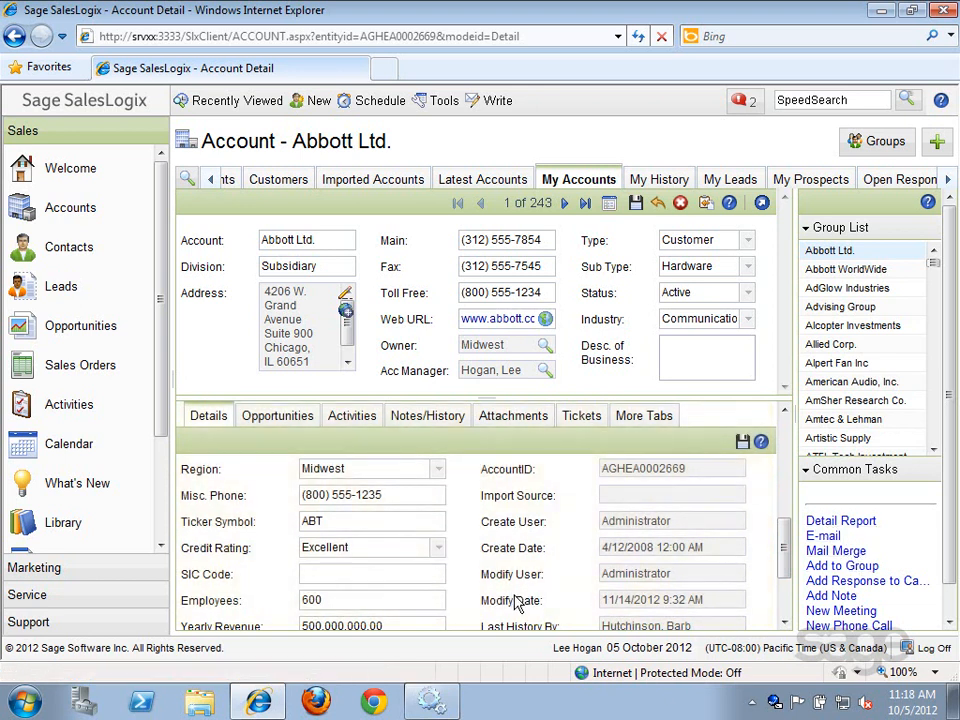
left_click(649, 420)
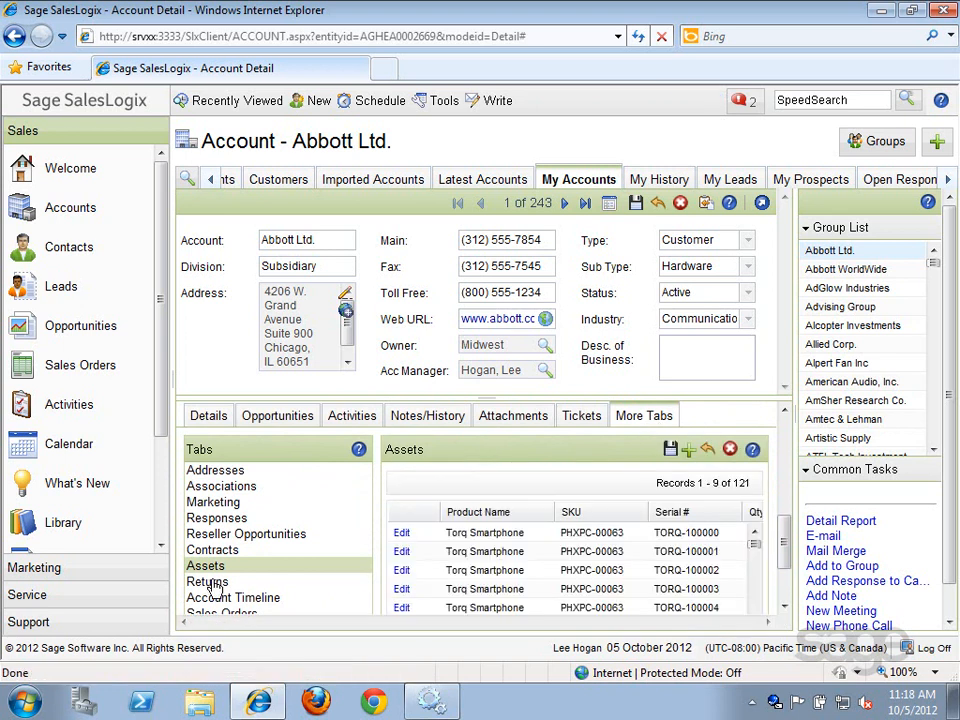
mouse_move(207, 577)
left_mouse_down()
mouse_move(369, 497)
mouse_move(407, 437)
mouse_move(386, 414)
mouse_move(396, 508)
mouse_move(386, 508)
mouse_move(559, 512)
mouse_move(330, 509)
mouse_move(375, 561)
mouse_move(471, 631)
left_mouse_up()
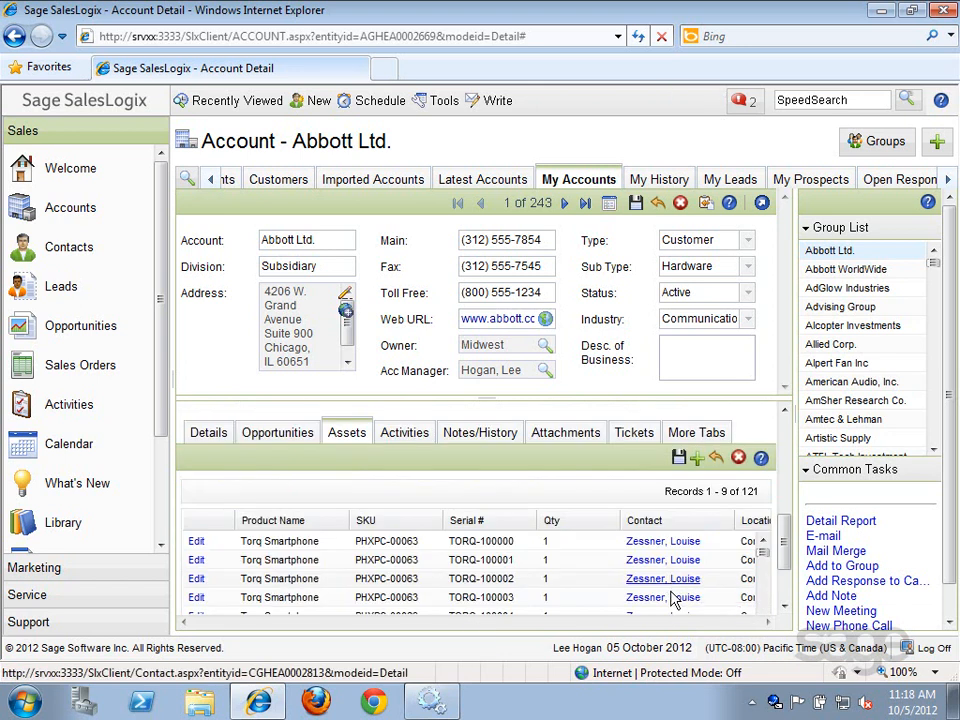
left_click(576, 547)
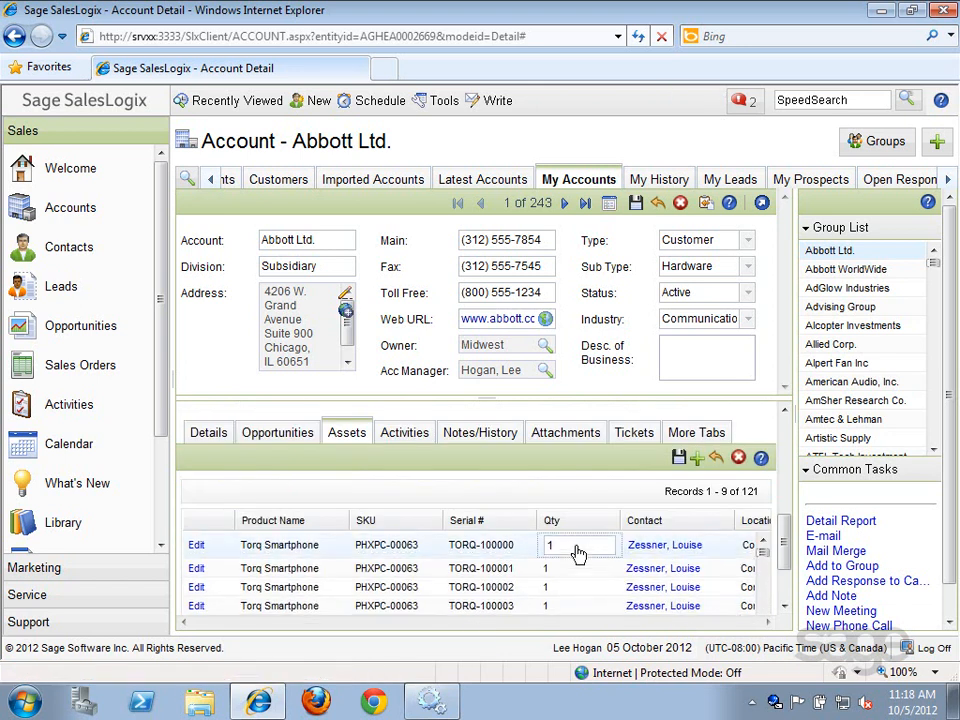
left_click(578, 549)
key("BackSpace")
type("1")
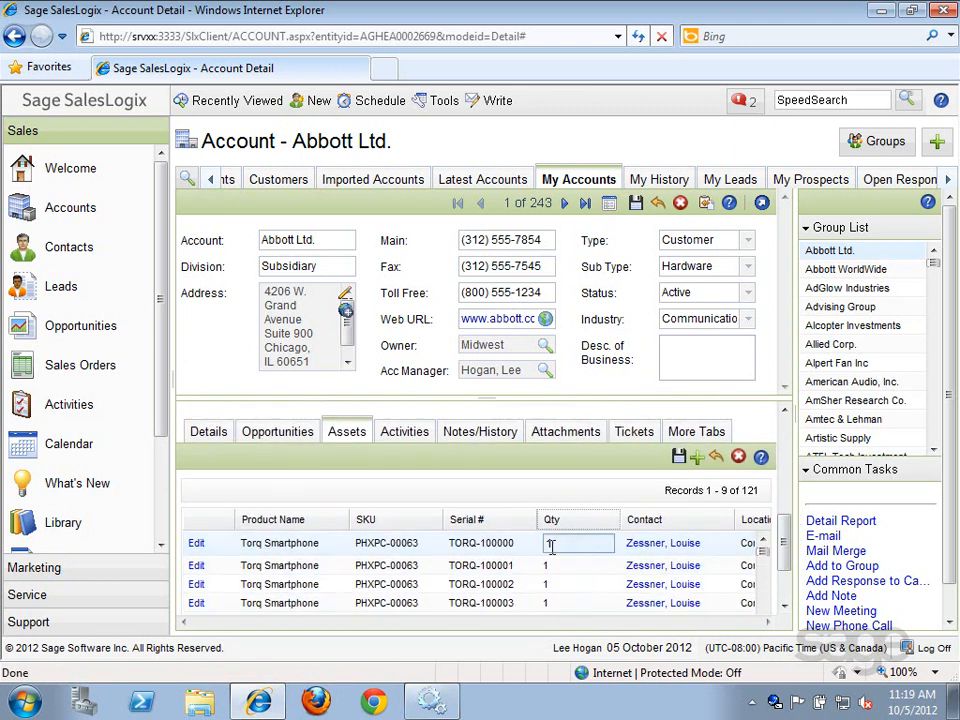
left_click(198, 544)
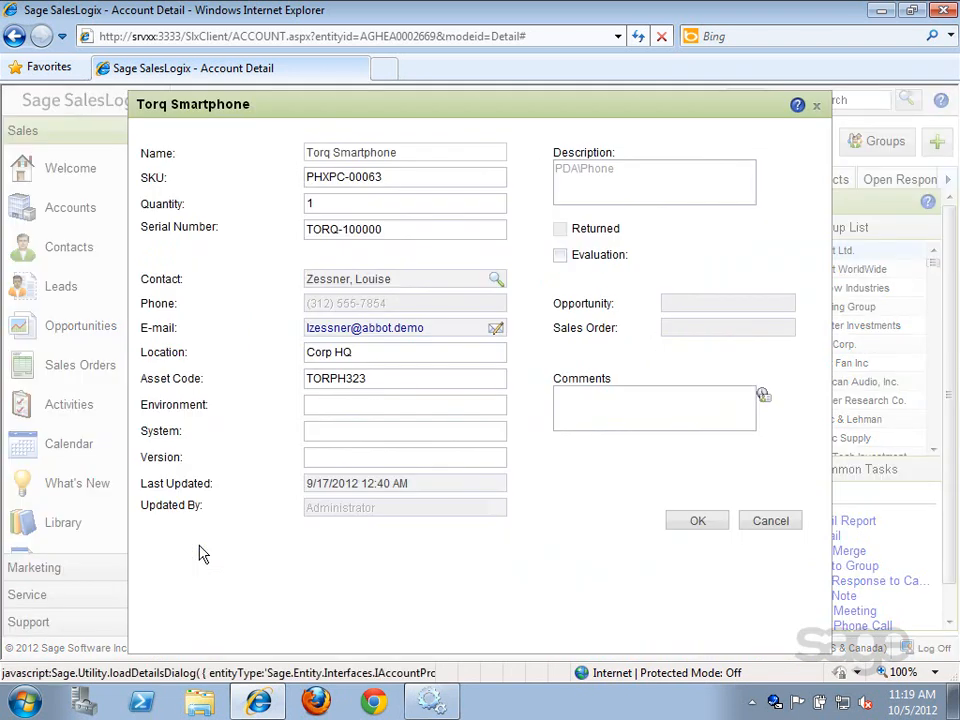
left_click(765, 522)
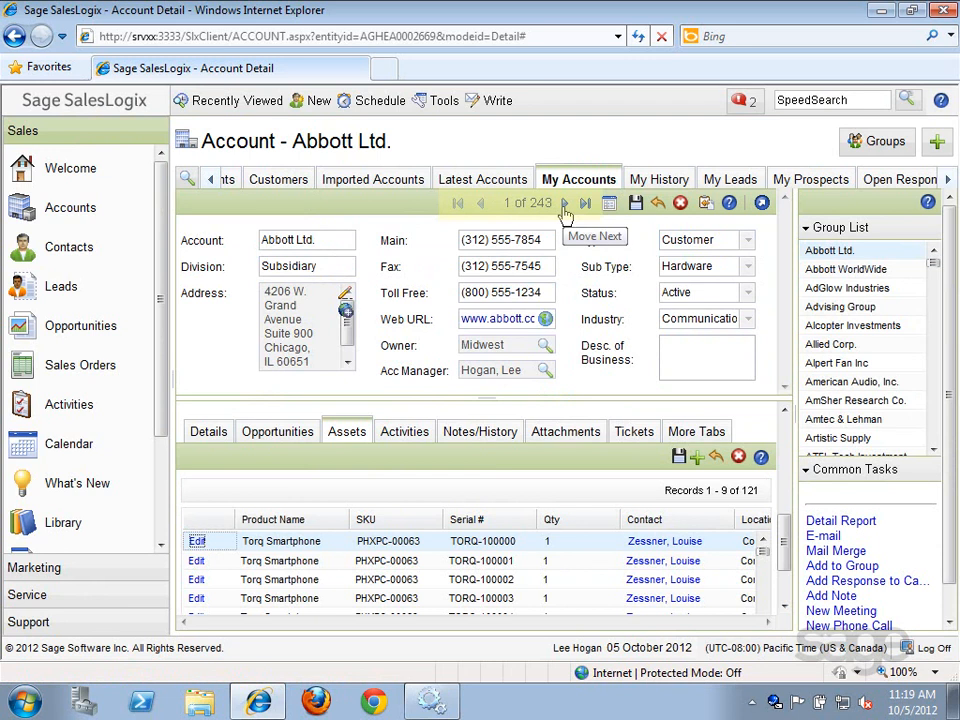
Step through accounts to AdGlow Industries, jump to the last, then back to Abbott Ltd
left_click(565, 205)
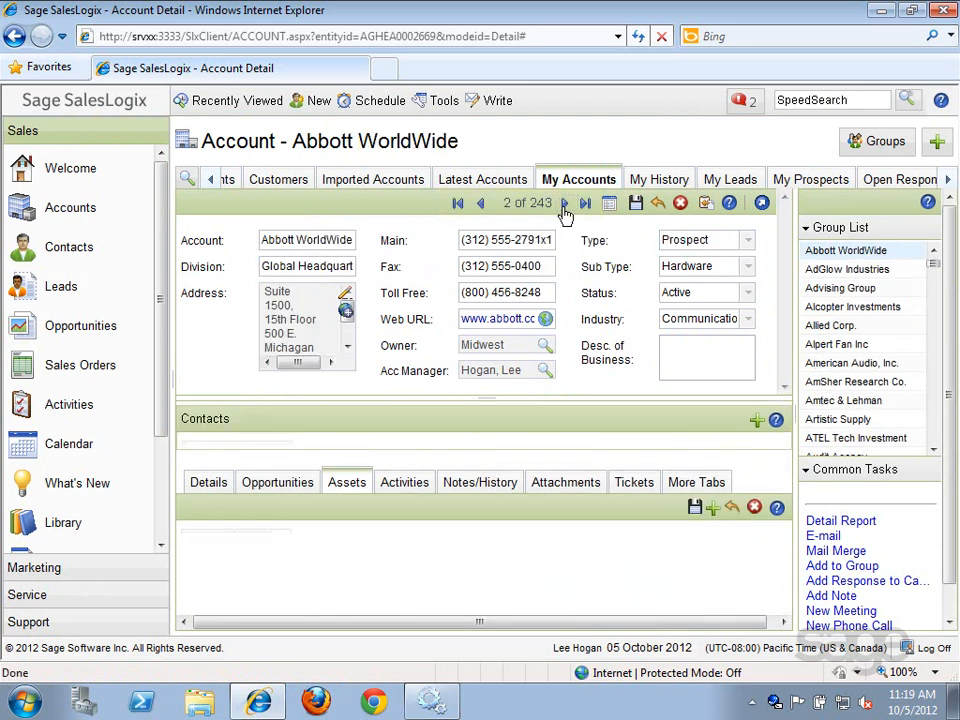
left_click(565, 205)
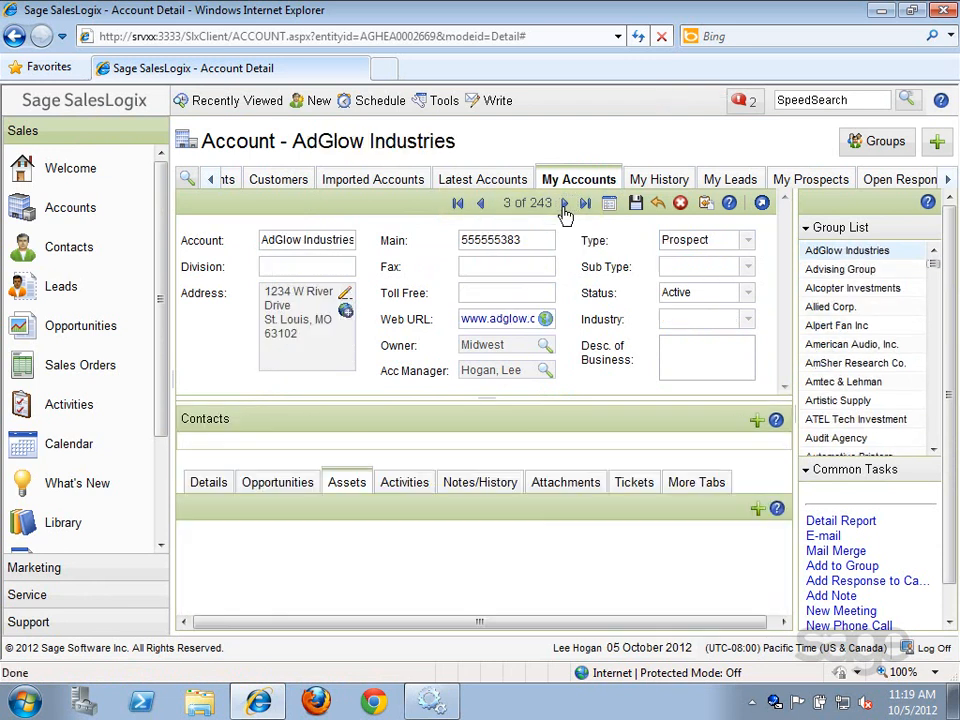
left_click(586, 204)
left_click(446, 204)
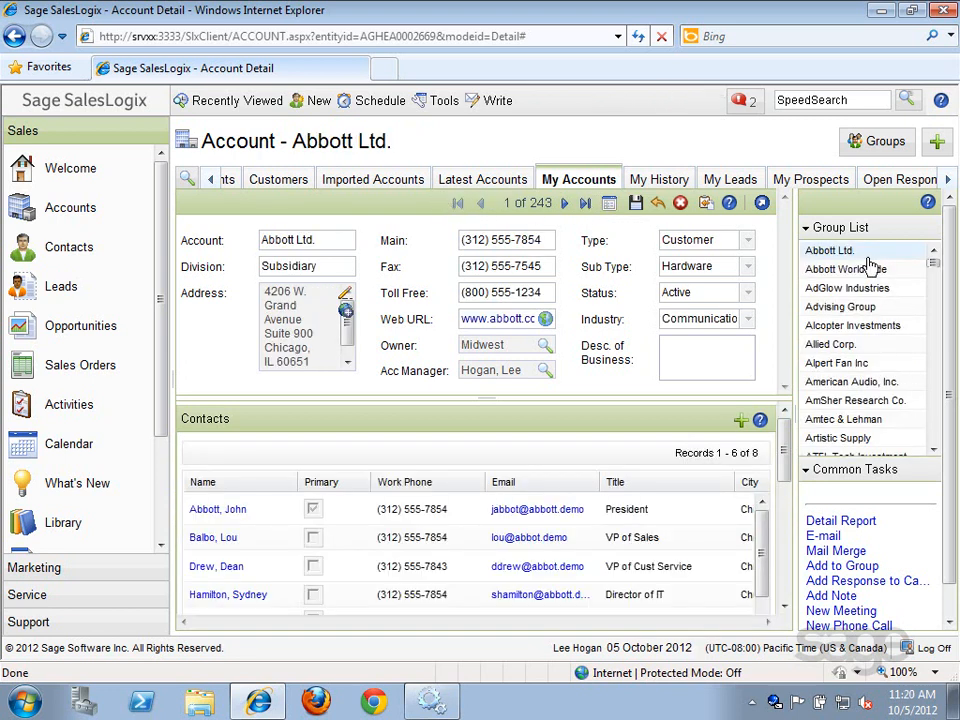
Open Genisis Management from the Group List, then dismiss the account Lookup dialog
left_click_drag(937, 270, 935, 305)
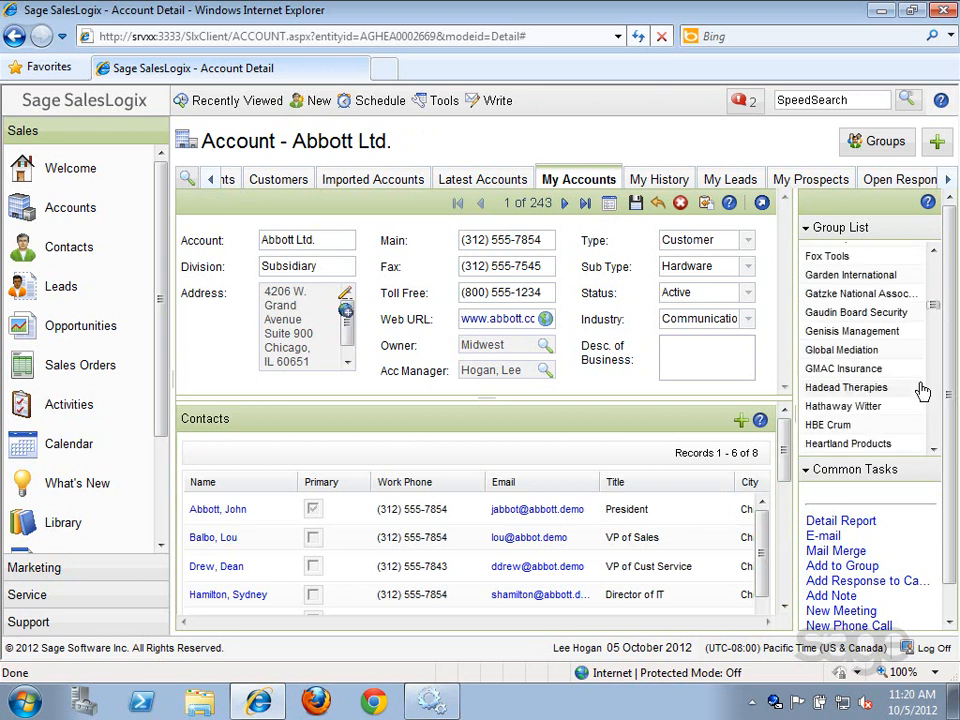
left_click(856, 334)
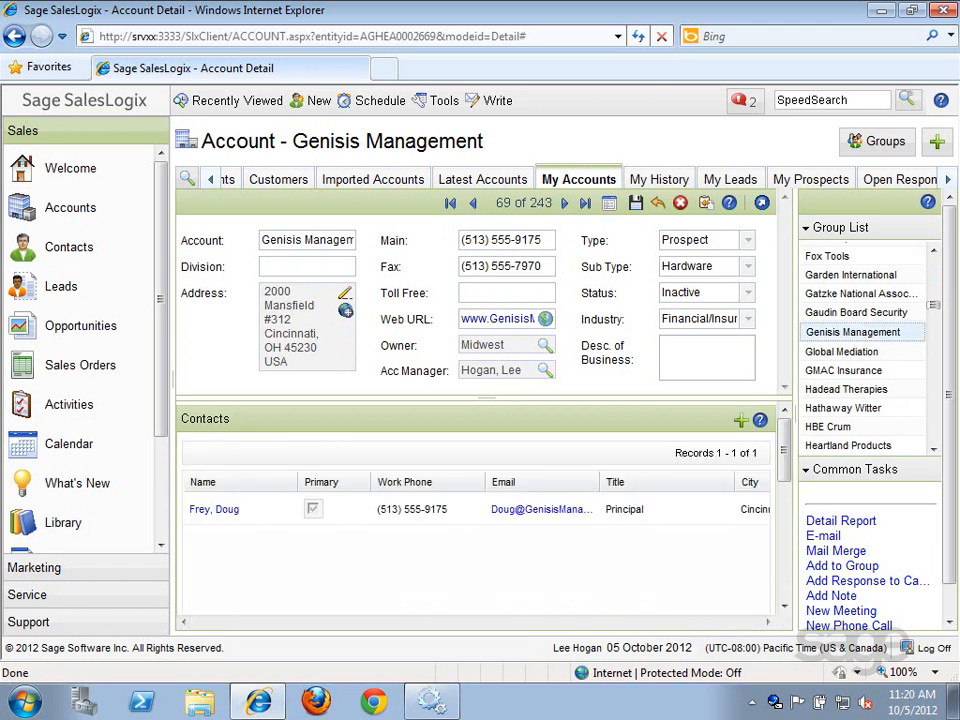
left_click(190, 185)
left_click(732, 336)
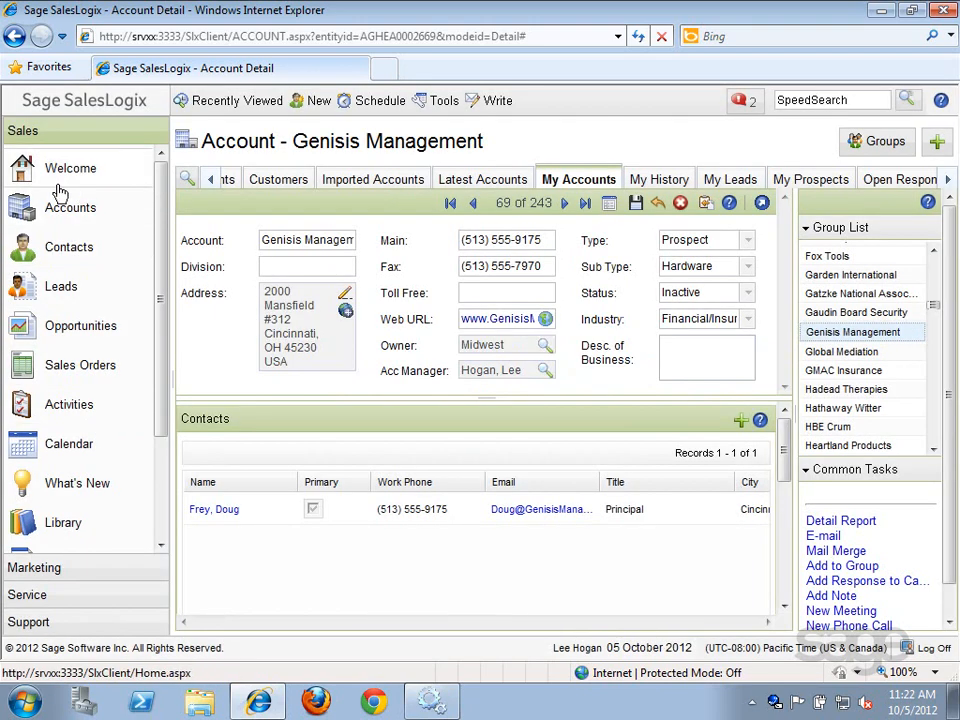
Look up contacts by City starting with 'Chicago', returning 32 results
right_click(70, 248)
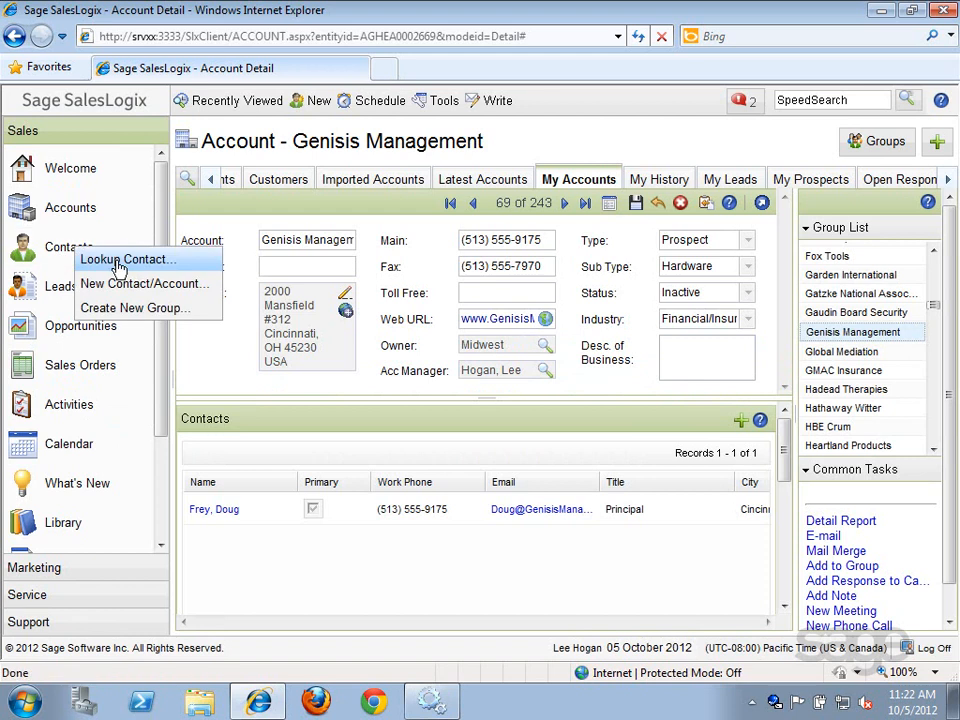
left_click(118, 264)
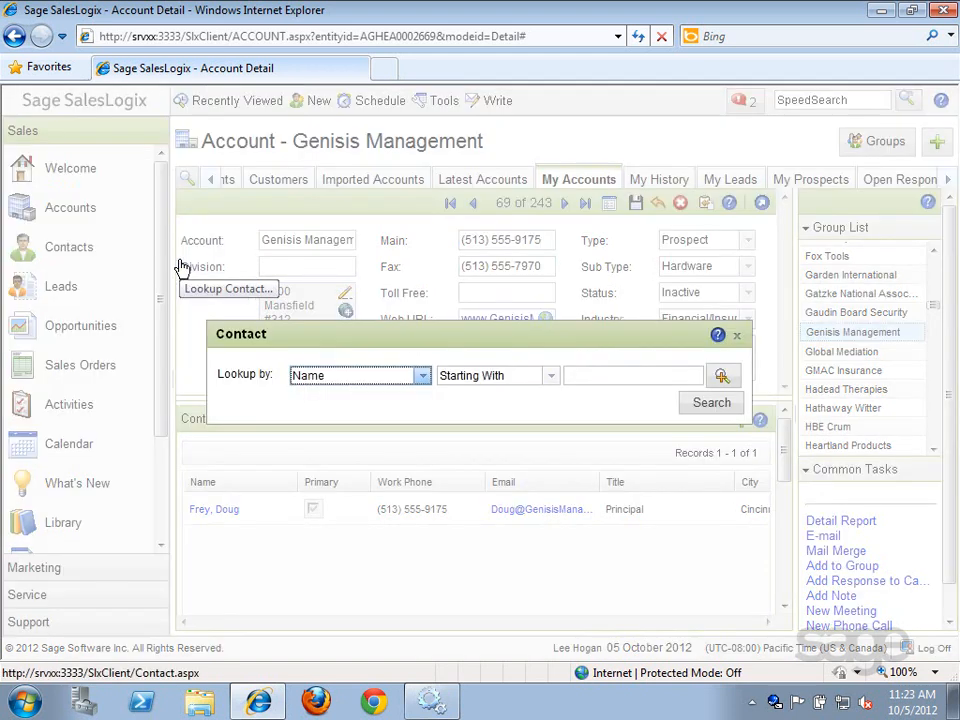
left_click(422, 376)
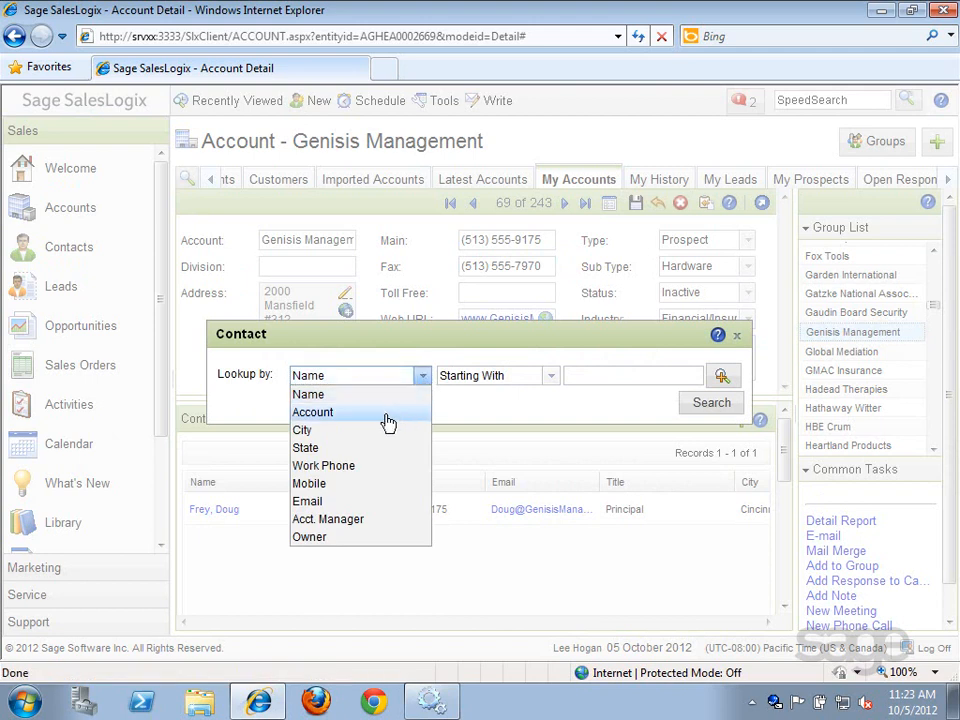
left_click(360, 432)
left_click(579, 376)
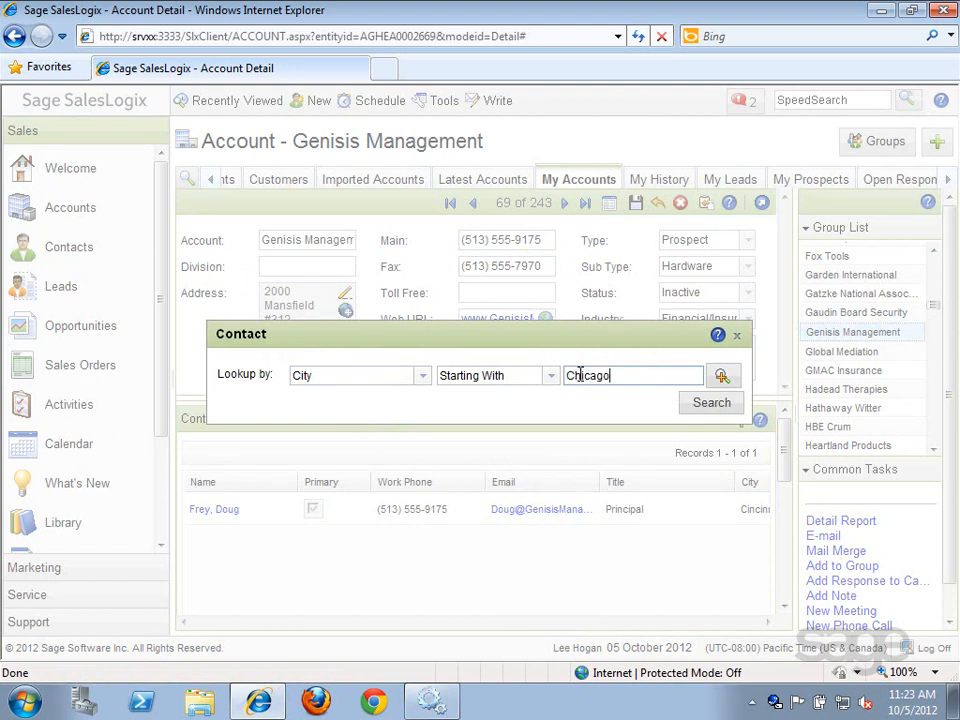
left_click(710, 403)
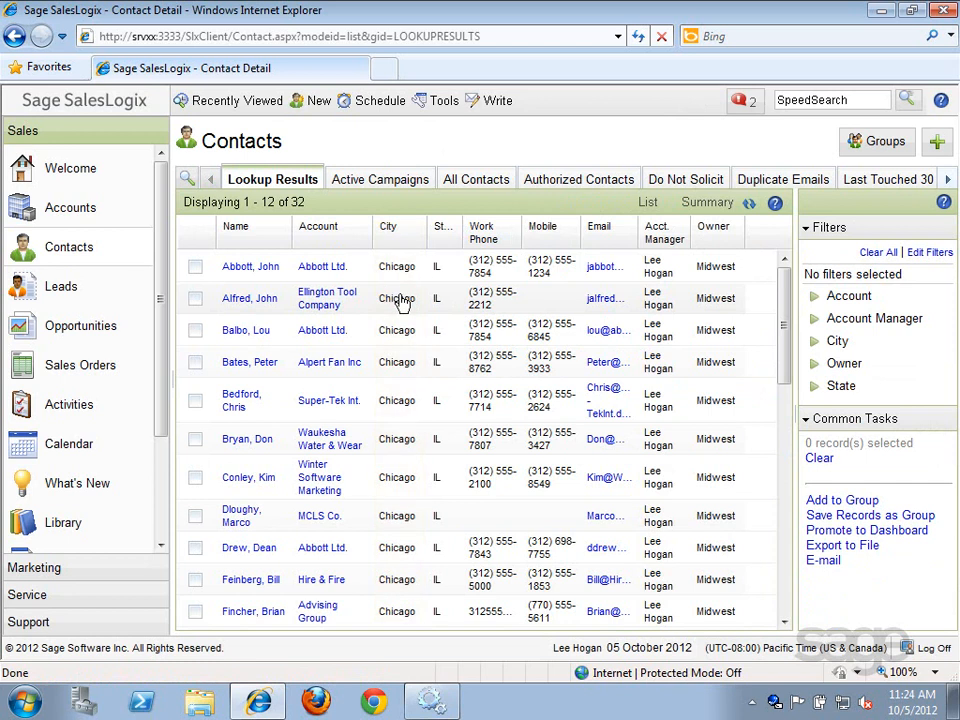
Reopen the Genisis Management account from the Recently Viewed Account list
left_click(238, 104)
mouse_move(212, 131)
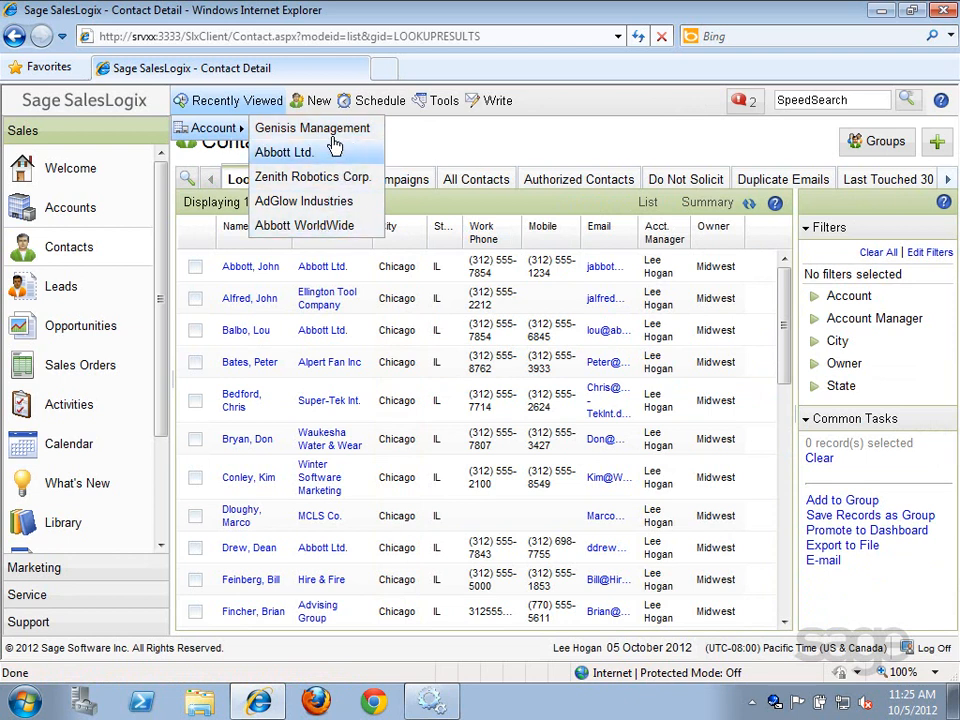
left_click(334, 138)
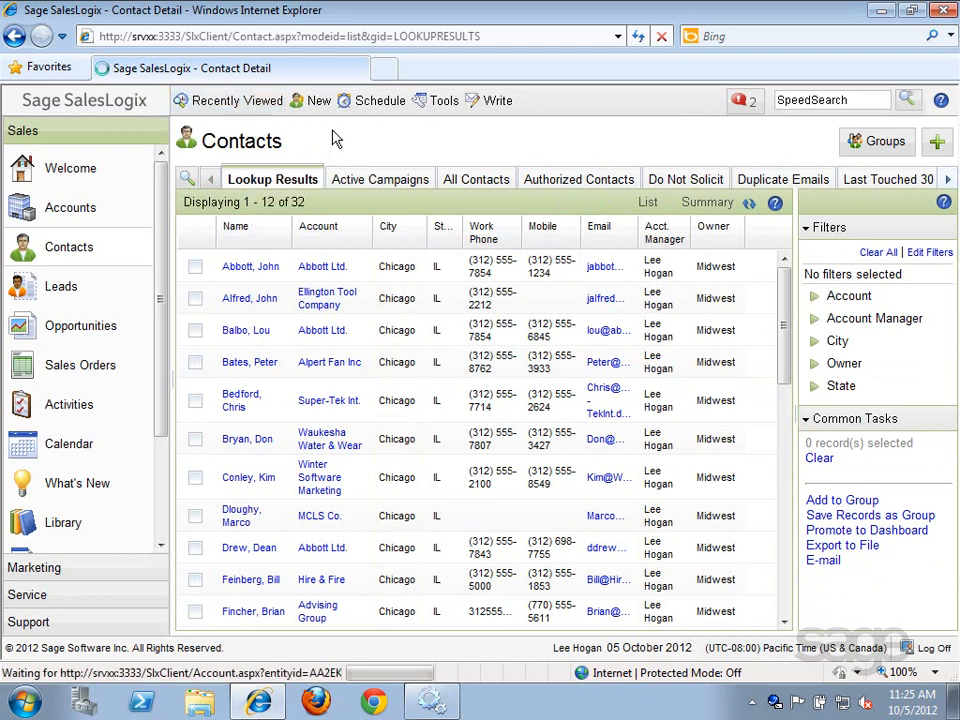